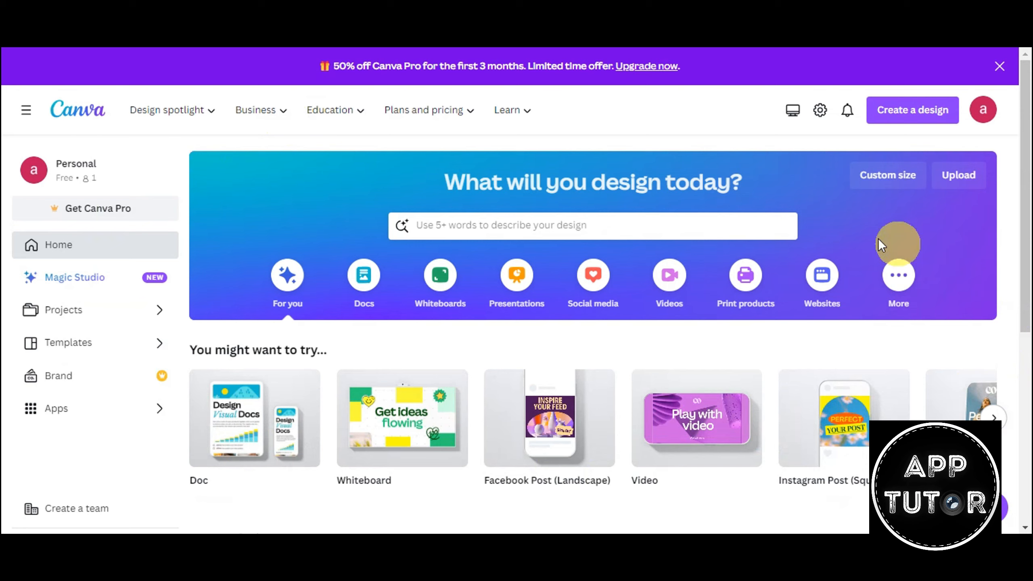
Look through the home page's main navigation, including the Design spotlight categories and the Free, Pro and Teams plans.
{"action": "left_click", "coordinate": [25, 113]}
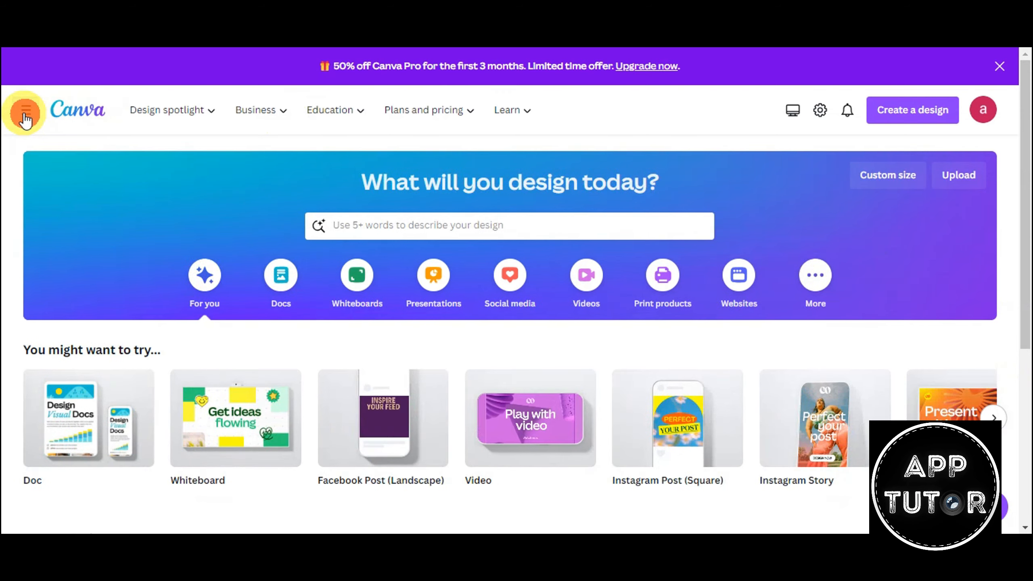
{"action": "left_click", "coordinate": [25, 111]}
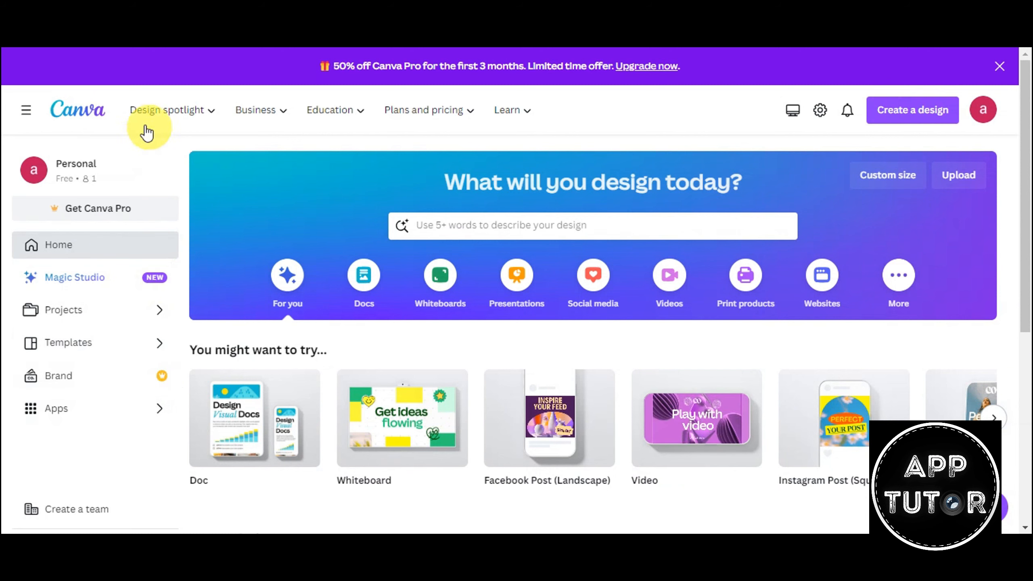
{"action": "left_click", "coordinate": [168, 114]}
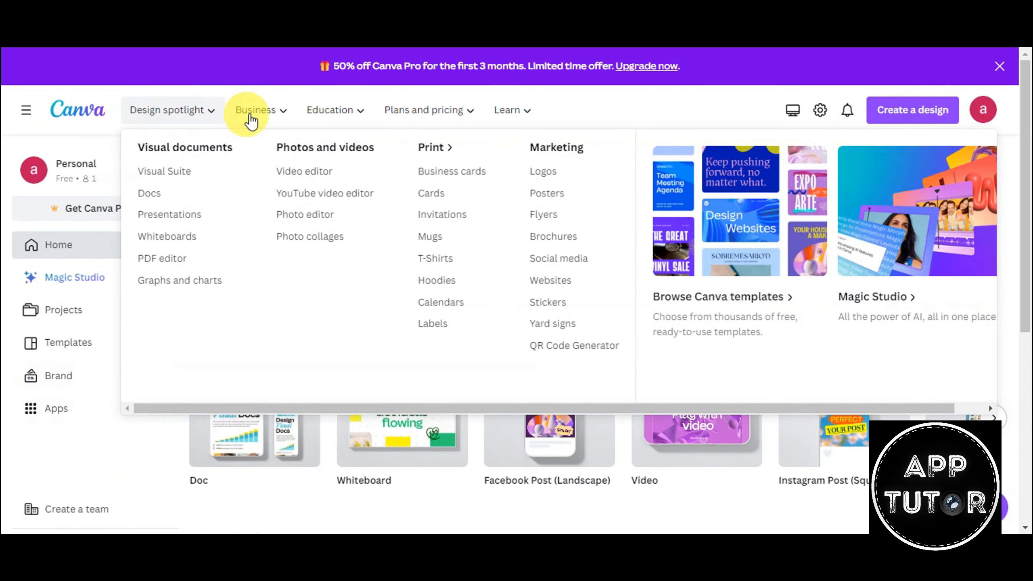
{"action": "mouse_move", "coordinate": [434, 123]}
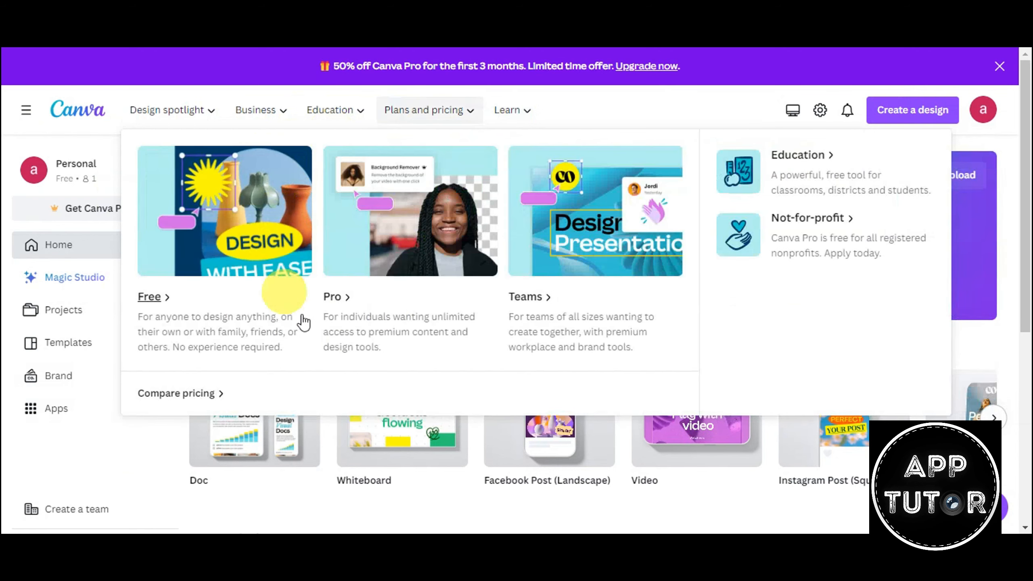
{"action": "mouse_move", "coordinate": [519, 122]}
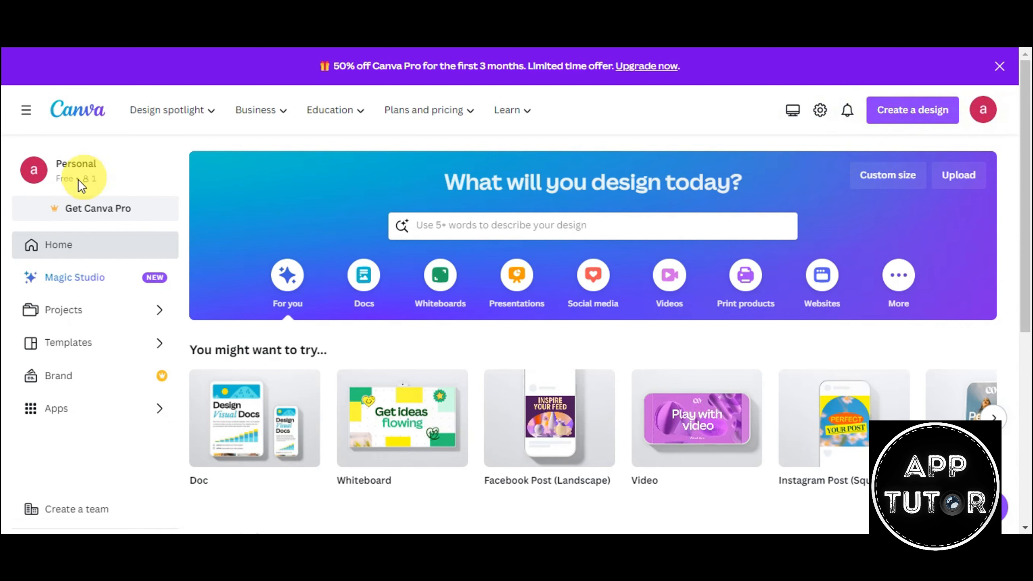
Look over the home page's suggested design types, sidebar sections and recent designs.
{"action": "scroll", "coordinate": [169, 201], "scroll_direction": "down", "scroll_amount": 2}
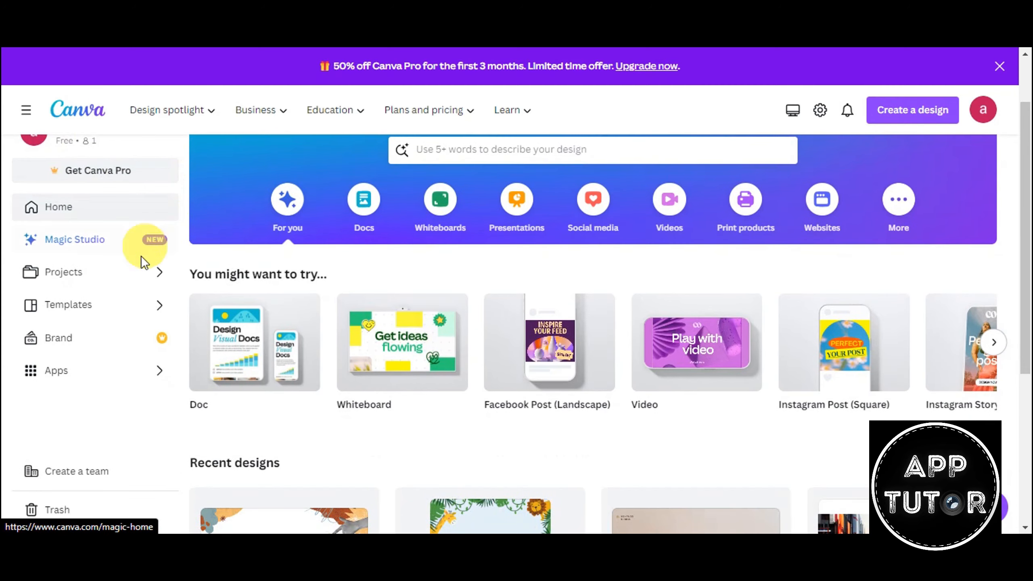
{"action": "scroll", "coordinate": [122, 269], "scroll_direction": "down", "scroll_amount": 2}
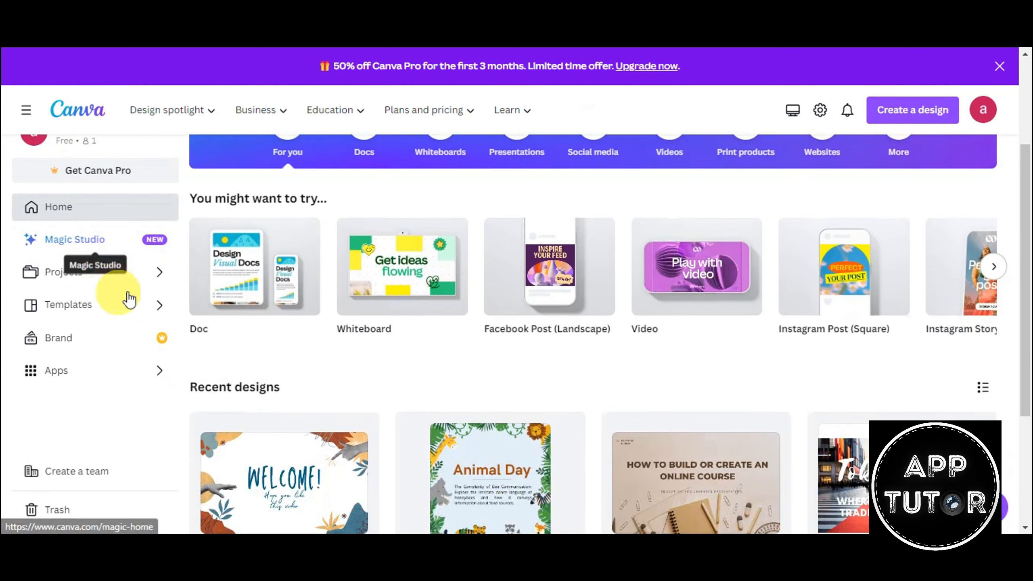
{"action": "scroll", "coordinate": [125, 293], "scroll_direction": "down", "scroll_amount": 4}
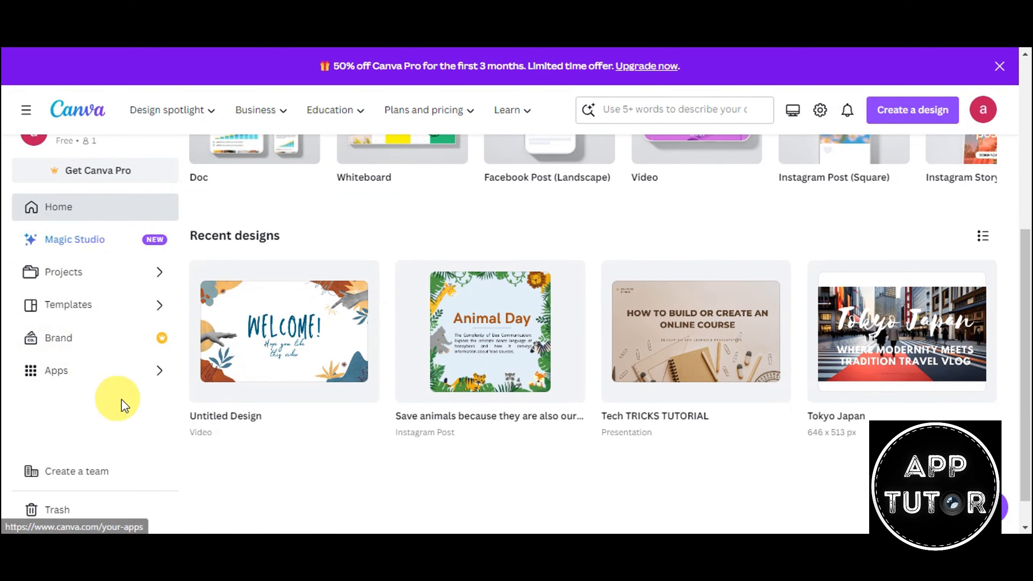
{"action": "scroll", "coordinate": [134, 385], "scroll_direction": "down", "scroll_amount": 1}
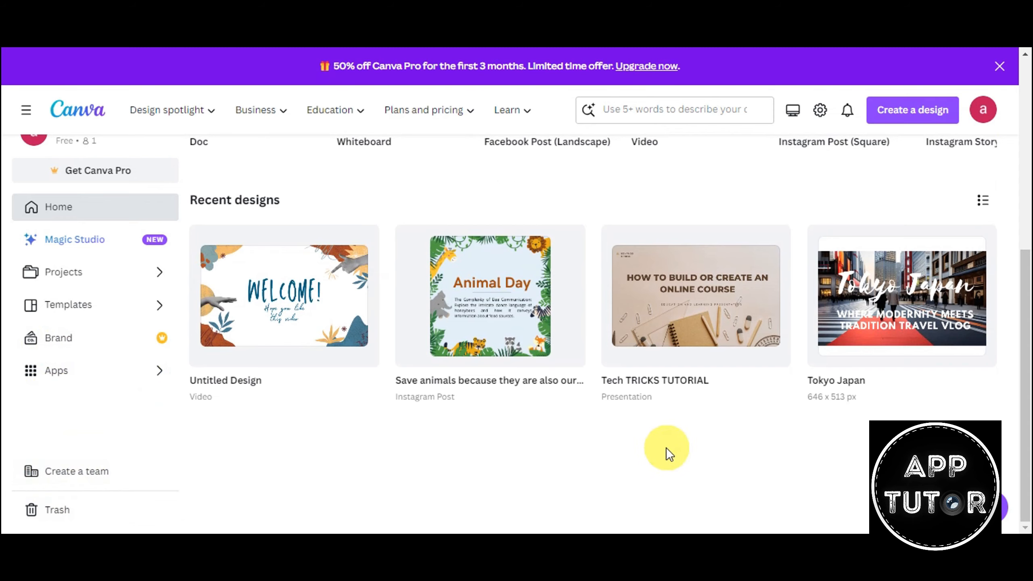
{"action": "scroll", "coordinate": [666, 447], "scroll_direction": "up", "scroll_amount": 8}
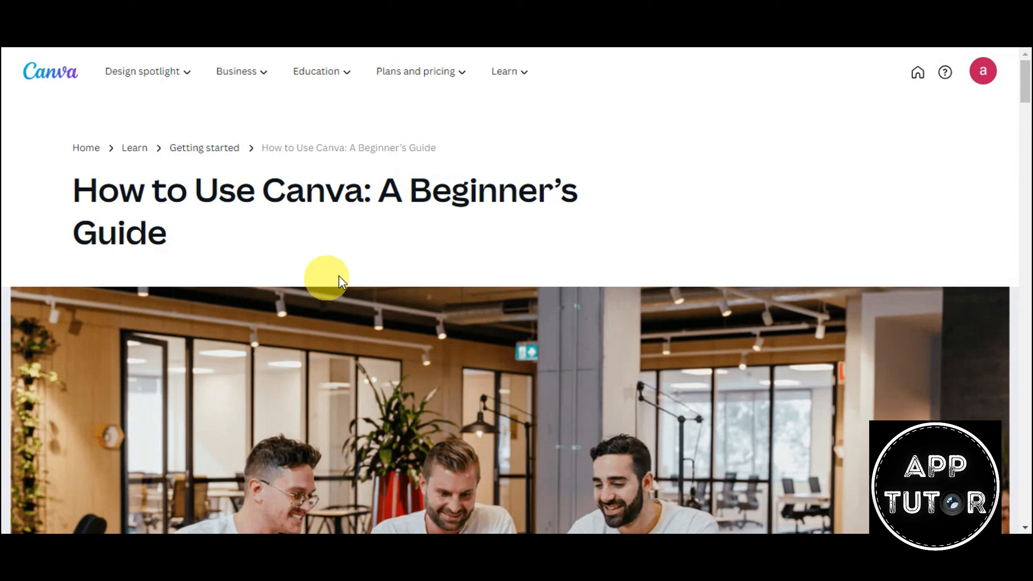
Read the beginner's guide sections on getting started, the site's navigation and creating a team.
{"action": "scroll", "coordinate": [933, 295], "scroll_direction": "down", "scroll_amount": 15}
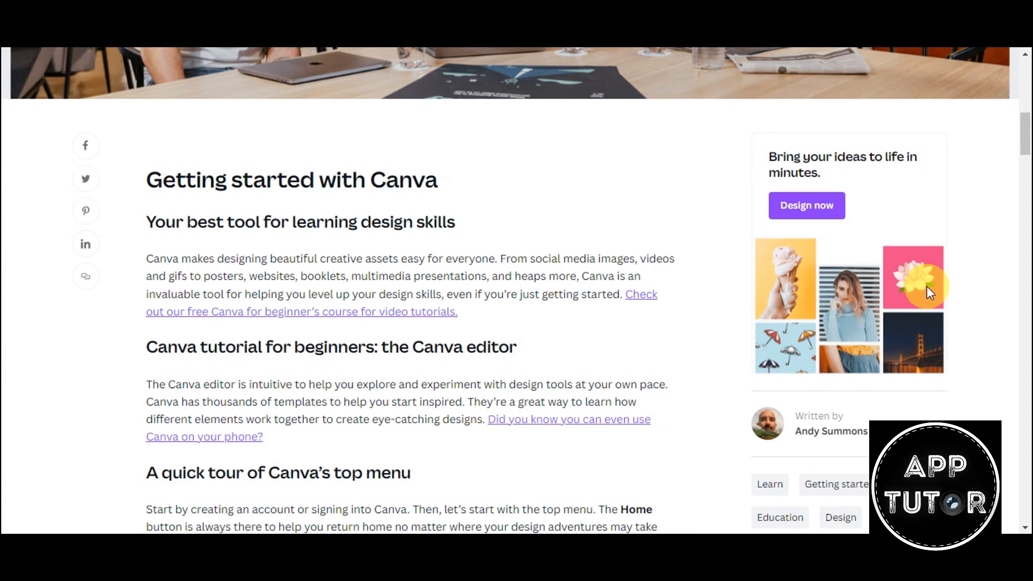
{"action": "left_click_drag", "start_coordinate": [143, 214], "coordinate": [284, 207]}
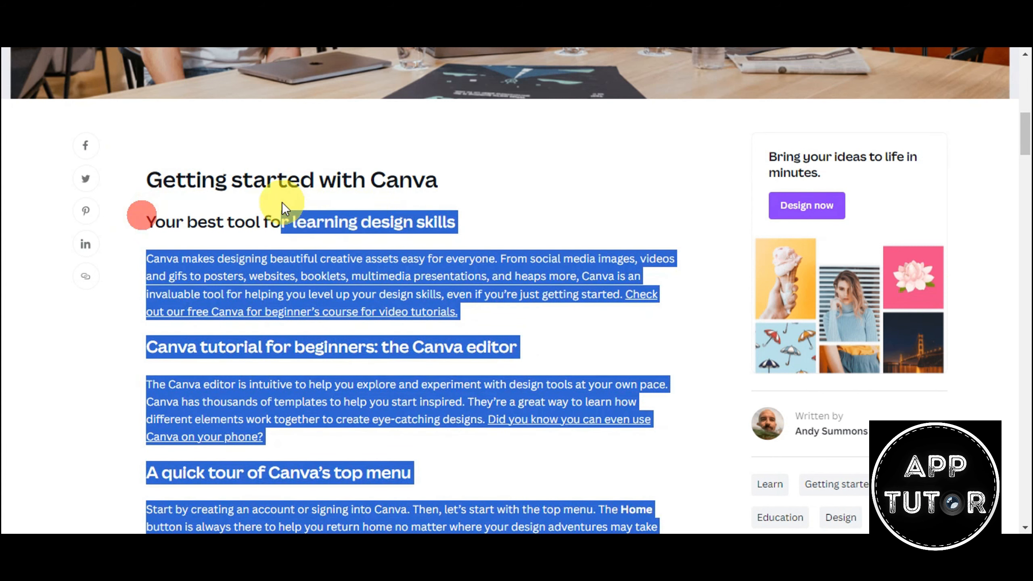
{"action": "left_click", "coordinate": [151, 212]}
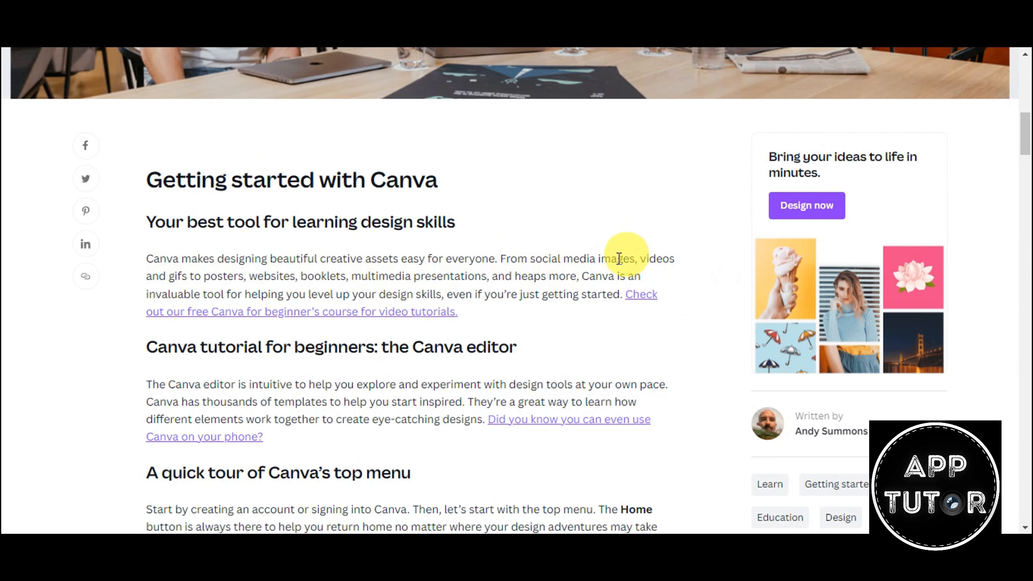
{"action": "scroll", "coordinate": [619, 258], "scroll_direction": "down", "scroll_amount": 3}
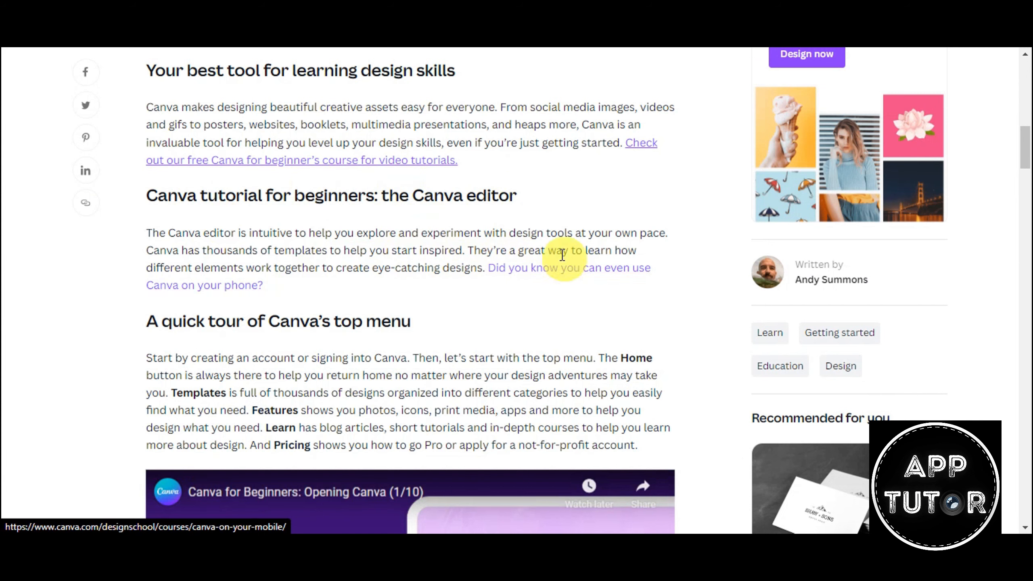
{"action": "scroll", "coordinate": [563, 254], "scroll_direction": "down", "scroll_amount": 14}
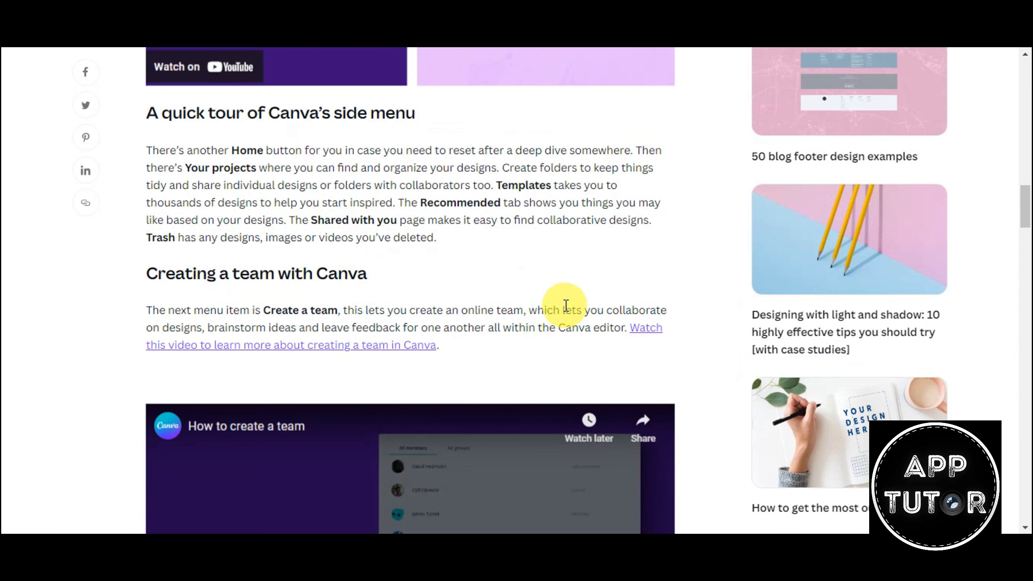
{"action": "scroll", "coordinate": [563, 303], "scroll_direction": "down", "scroll_amount": 2}
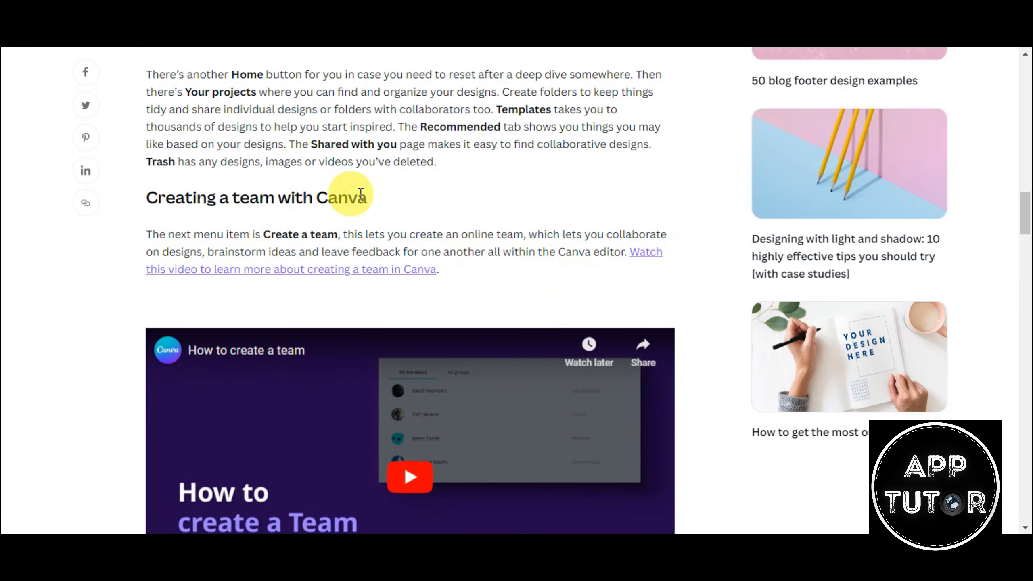
{"action": "scroll", "coordinate": [458, 239], "scroll_direction": "down", "scroll_amount": 2}
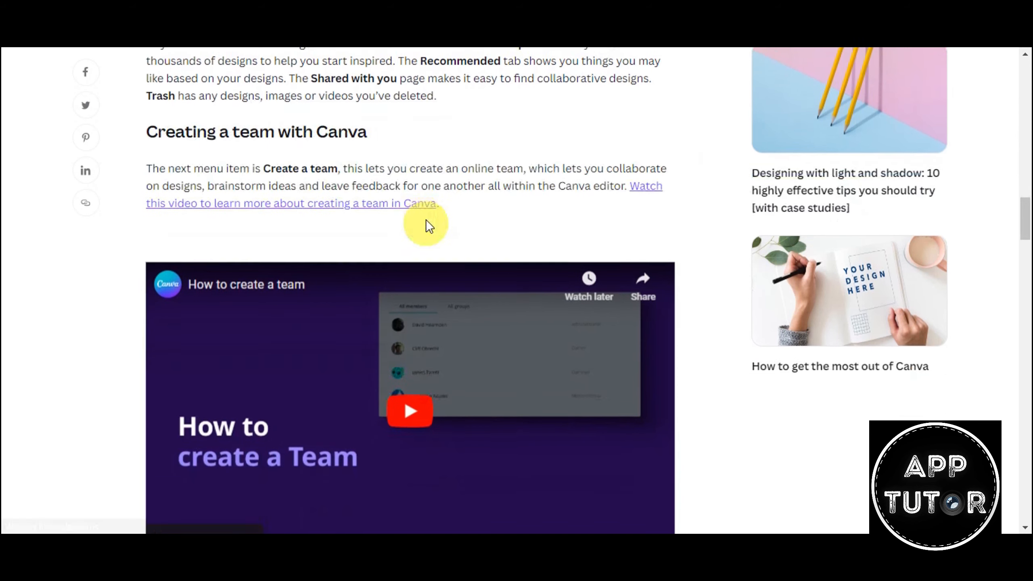
{"action": "scroll", "coordinate": [392, 166], "scroll_direction": "down", "scroll_amount": 2}
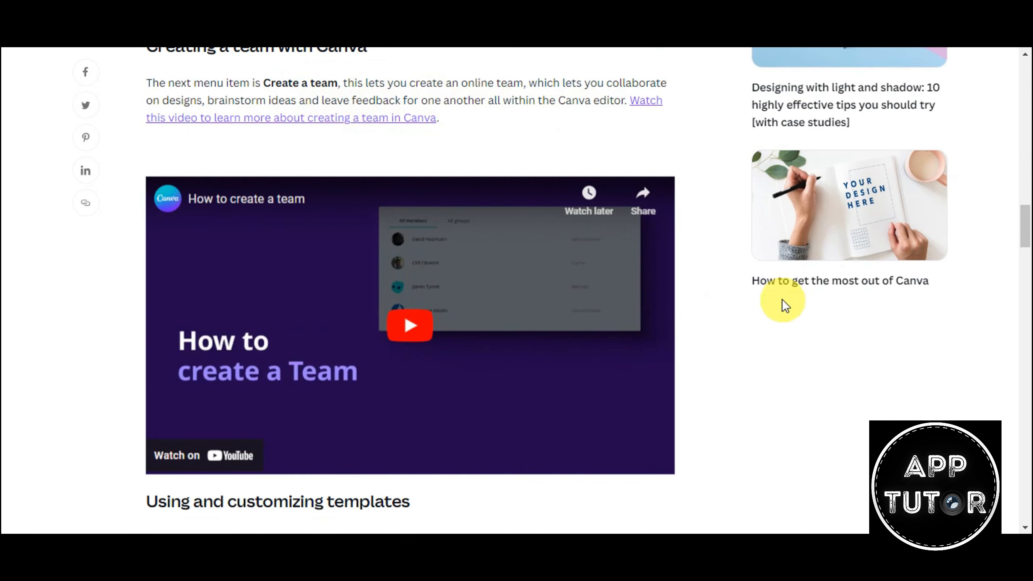
Read the guide's sections on customizing templates, searching, editing elements, using fonts and text, and uploading media.
{"action": "scroll", "coordinate": [773, 303], "scroll_direction": "down", "scroll_amount": 5}
{"action": "scroll", "coordinate": [748, 300], "scroll_direction": "down", "scroll_amount": 6}
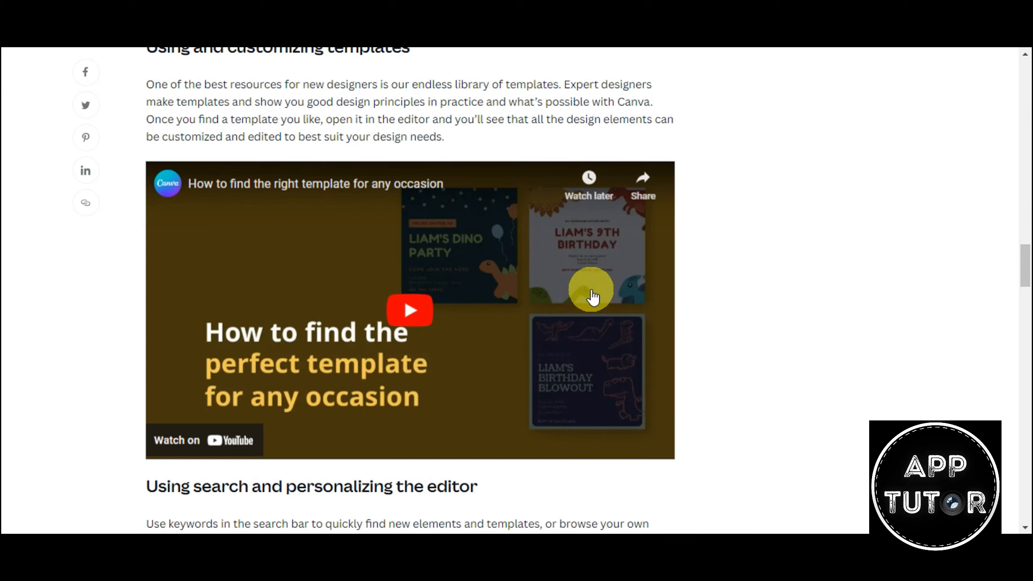
{"action": "scroll", "coordinate": [583, 283], "scroll_direction": "down", "scroll_amount": 3}
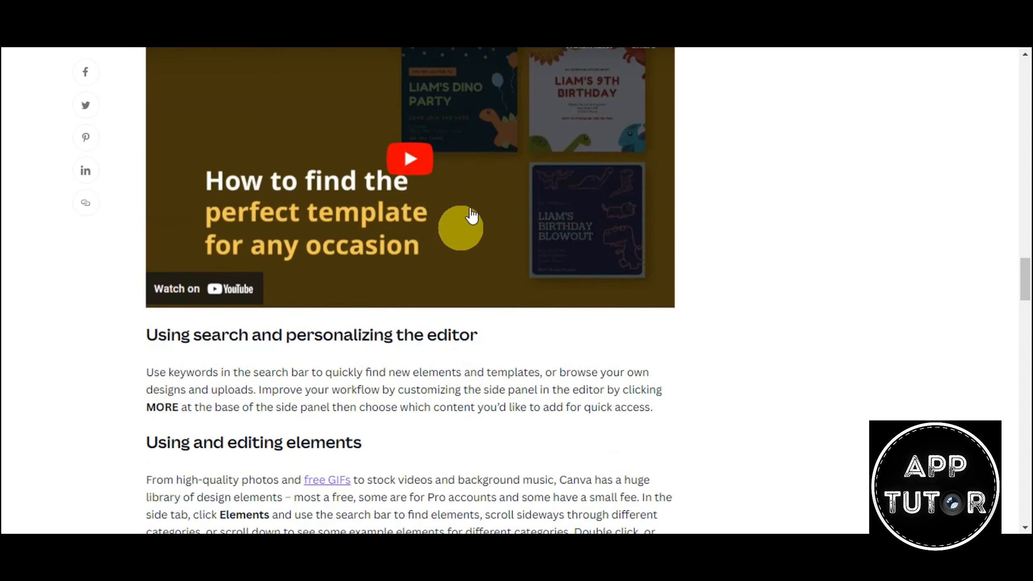
{"action": "scroll", "coordinate": [488, 228], "scroll_direction": "down", "scroll_amount": 2}
{"action": "scroll", "coordinate": [492, 222], "scroll_direction": "down", "scroll_amount": 2}
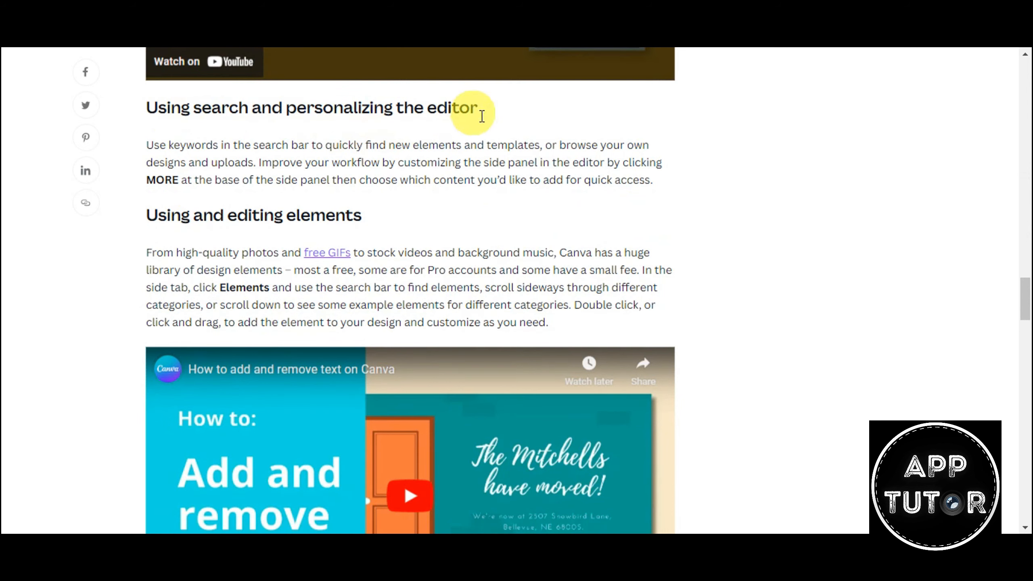
{"action": "scroll", "coordinate": [647, 233], "scroll_direction": "down", "scroll_amount": 10}
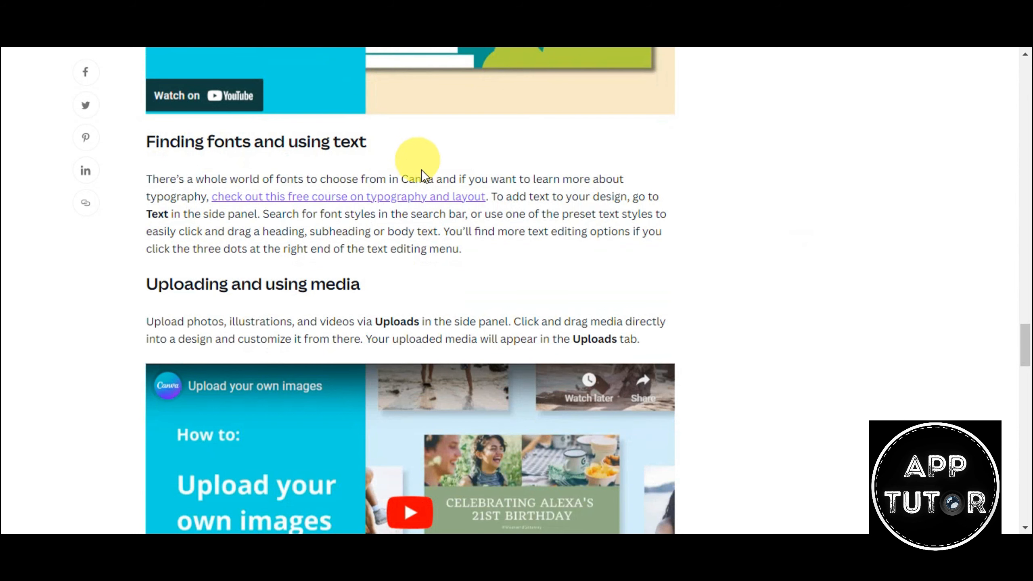
{"action": "scroll", "coordinate": [403, 191], "scroll_direction": "down", "scroll_amount": 1}
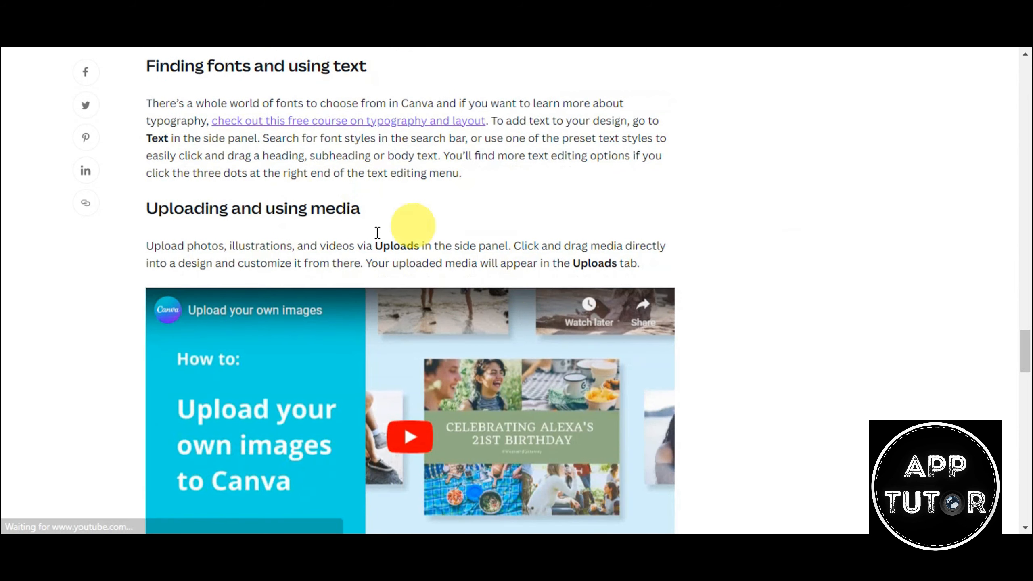
{"action": "scroll", "coordinate": [488, 264], "scroll_direction": "down", "scroll_amount": 1}
{"action": "scroll", "coordinate": [592, 320], "scroll_direction": "down", "scroll_amount": 1}
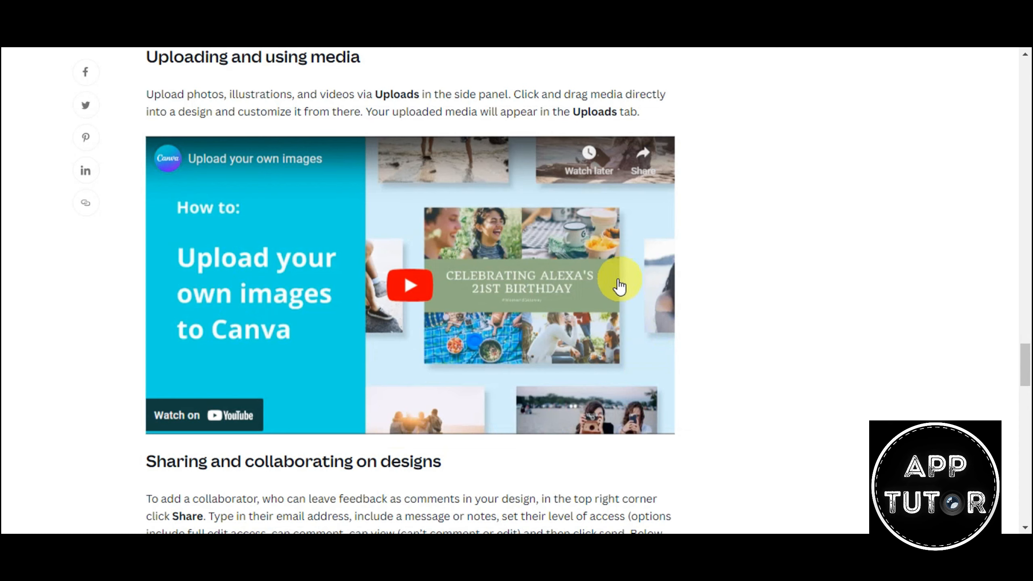
Read the guide's sections on sharing designs and organizing documents, through to the related articles, and return toward the article's start.
{"action": "scroll", "coordinate": [652, 256], "scroll_direction": "down", "scroll_amount": 4}
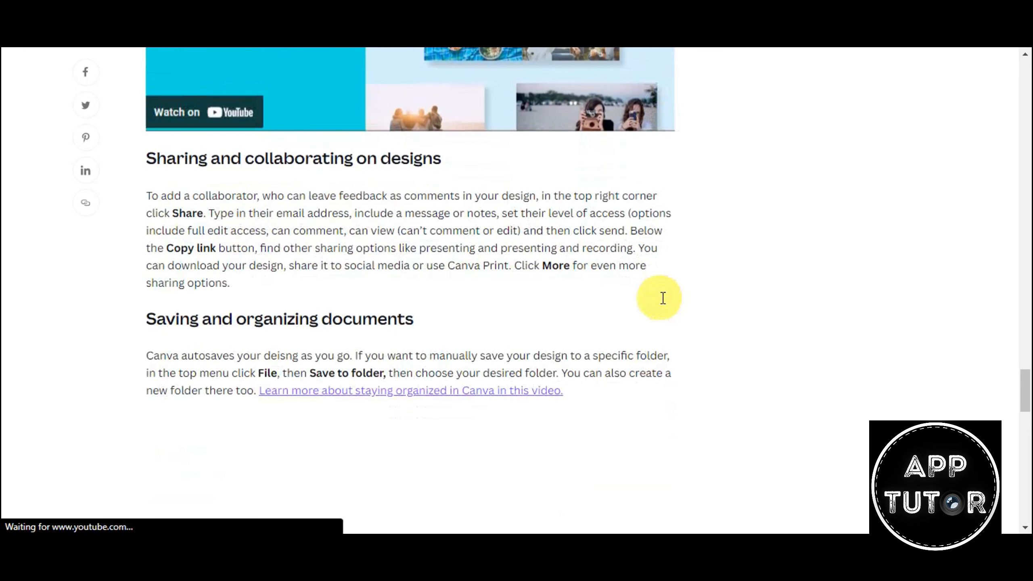
{"action": "scroll", "coordinate": [656, 206], "scroll_direction": "down", "scroll_amount": 3}
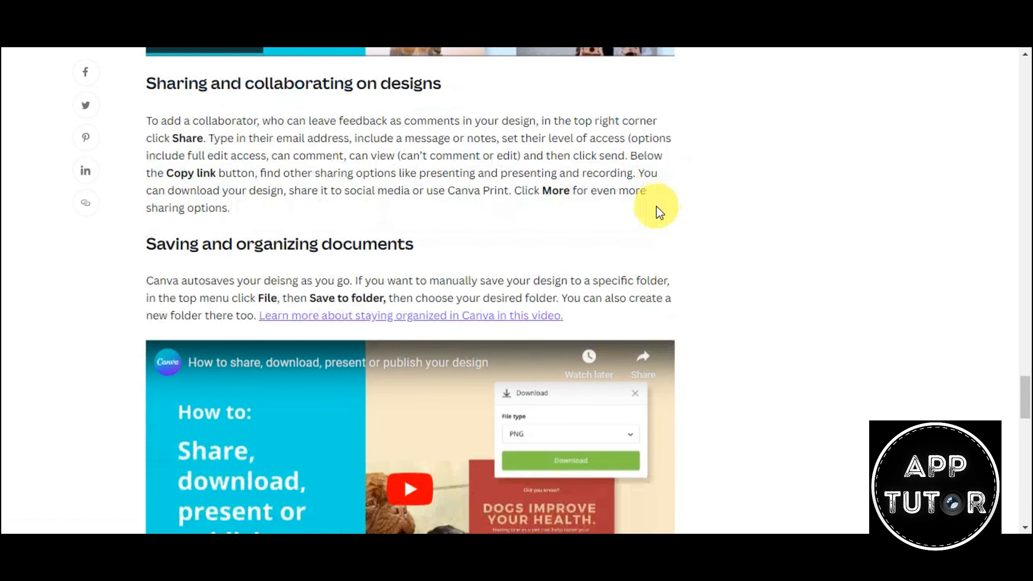
{"action": "scroll", "coordinate": [662, 178], "scroll_direction": "down", "scroll_amount": 5}
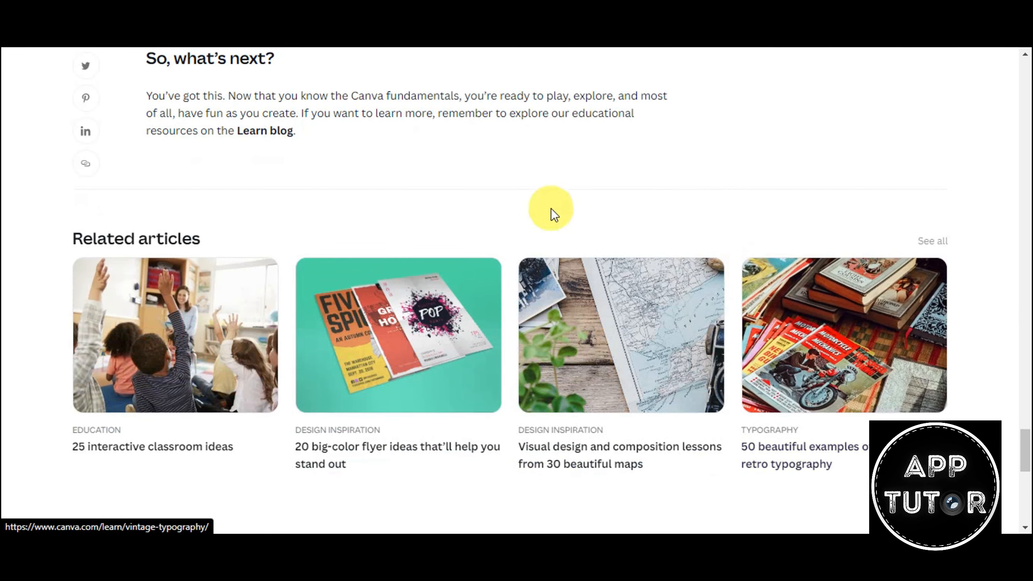
{"action": "scroll", "coordinate": [706, 231], "scroll_direction": "down", "scroll_amount": 1}
{"action": "scroll", "coordinate": [709, 228], "scroll_direction": "up", "scroll_amount": 2}
{"action": "scroll", "coordinate": [658, 262], "scroll_direction": "up", "scroll_amount": 15}
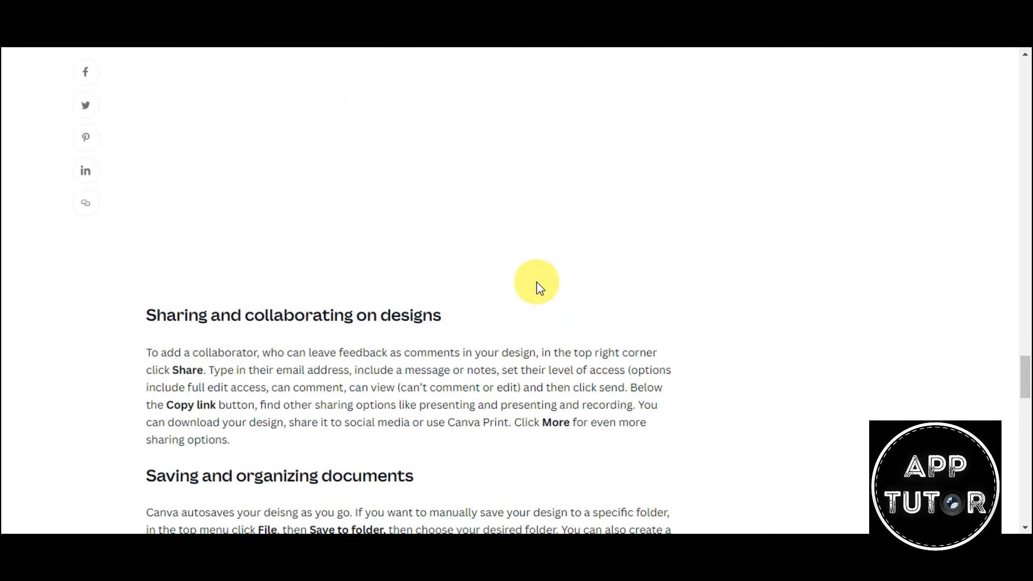
{"action": "scroll", "coordinate": [536, 285], "scroll_direction": "up", "scroll_amount": 15}
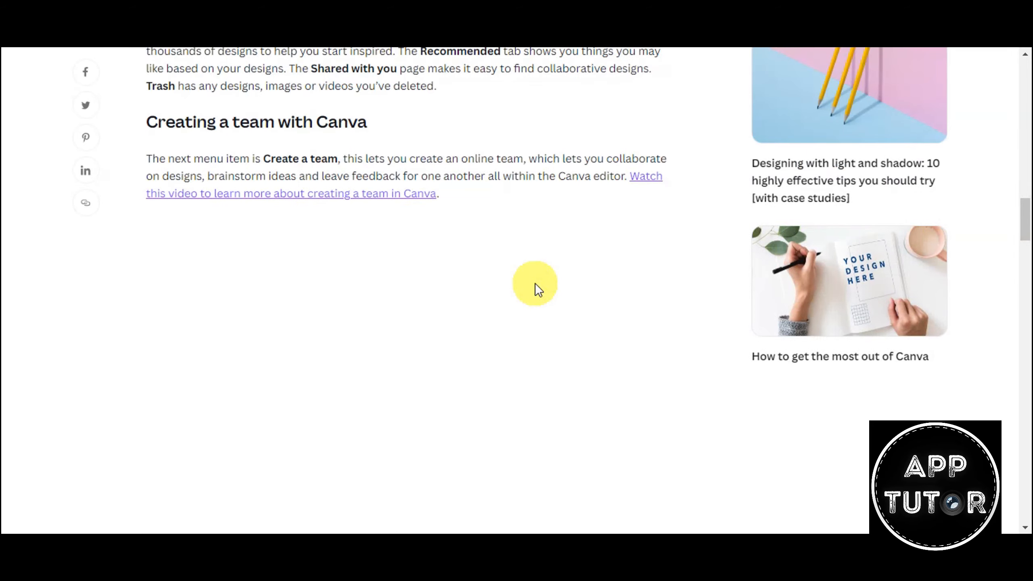
{"action": "scroll", "coordinate": [535, 283], "scroll_direction": "up", "scroll_amount": 10}
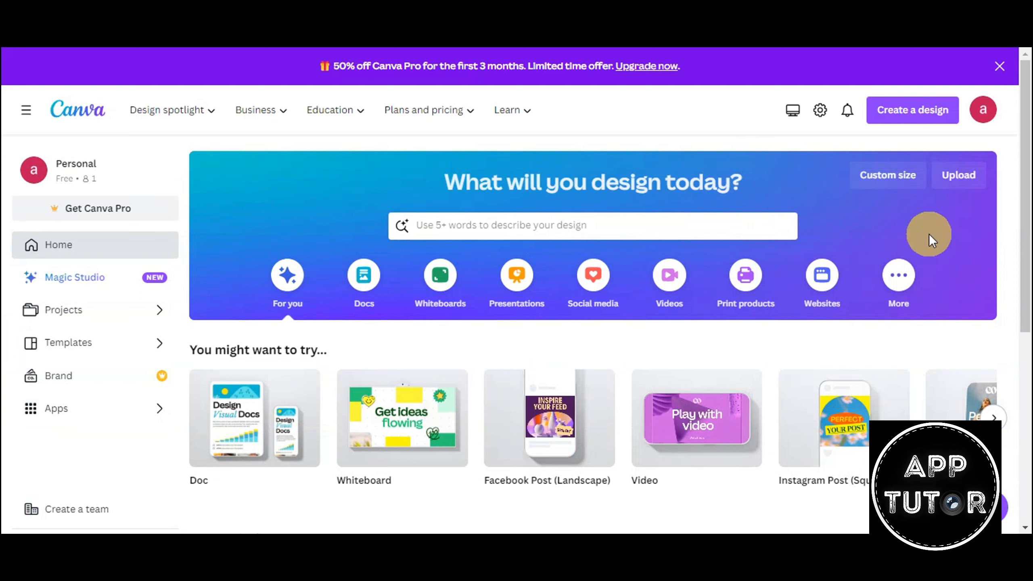
Create a blank Presentation (16:9) design from the Presentations category.
{"action": "left_click", "coordinate": [914, 108]}
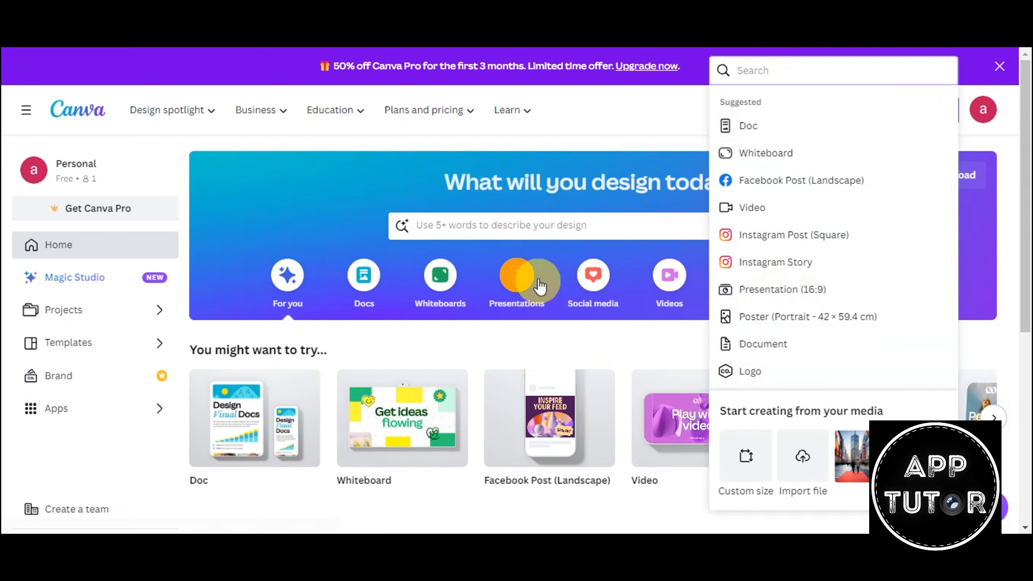
{"action": "left_click", "coordinate": [517, 278]}
{"action": "scroll", "coordinate": [576, 254], "scroll_direction": "down", "scroll_amount": 3}
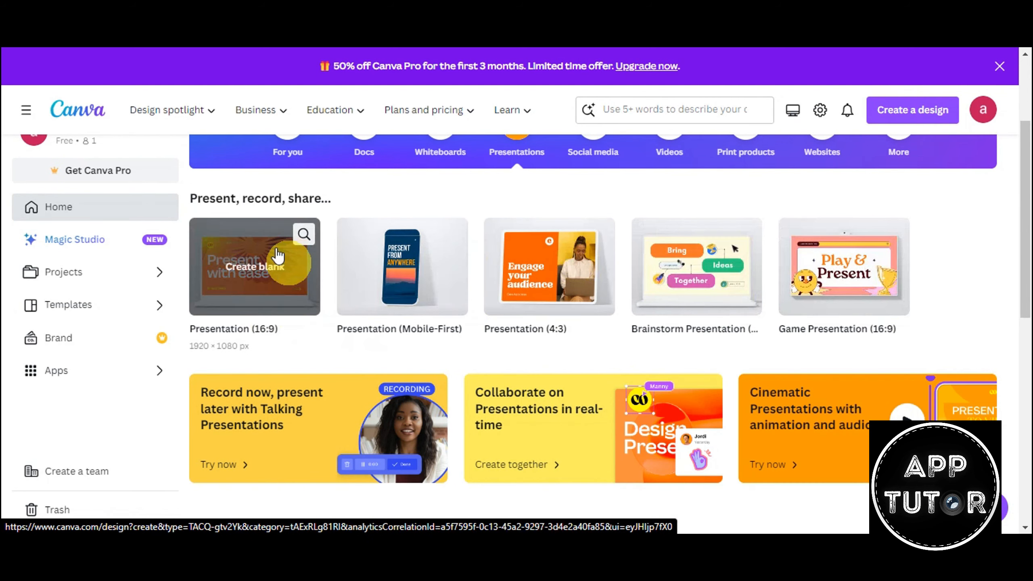
{"action": "left_click", "coordinate": [260, 270]}
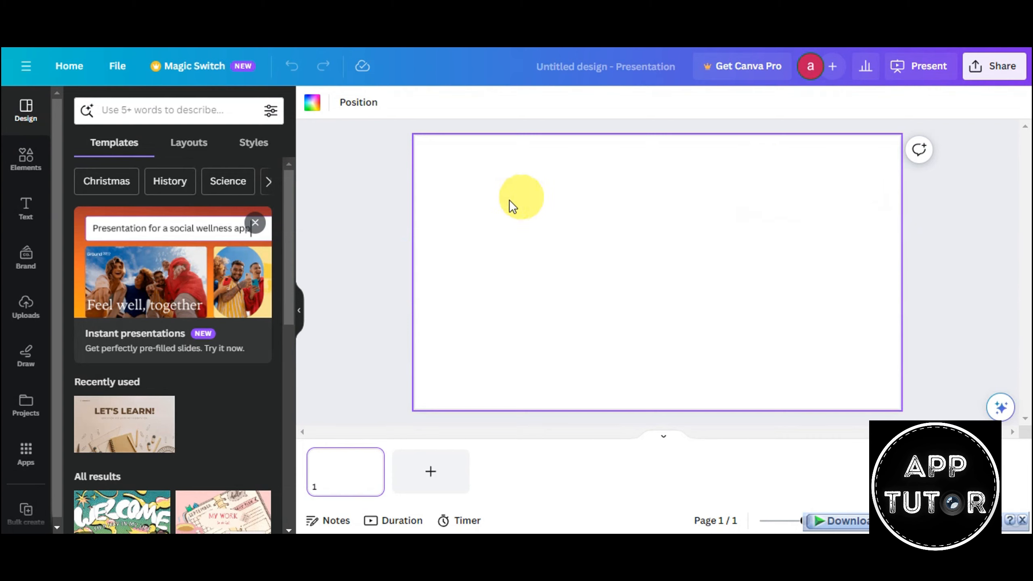
Open the main menu and look through the lists of recent and all designs.
{"action": "left_click", "coordinate": [36, 65]}
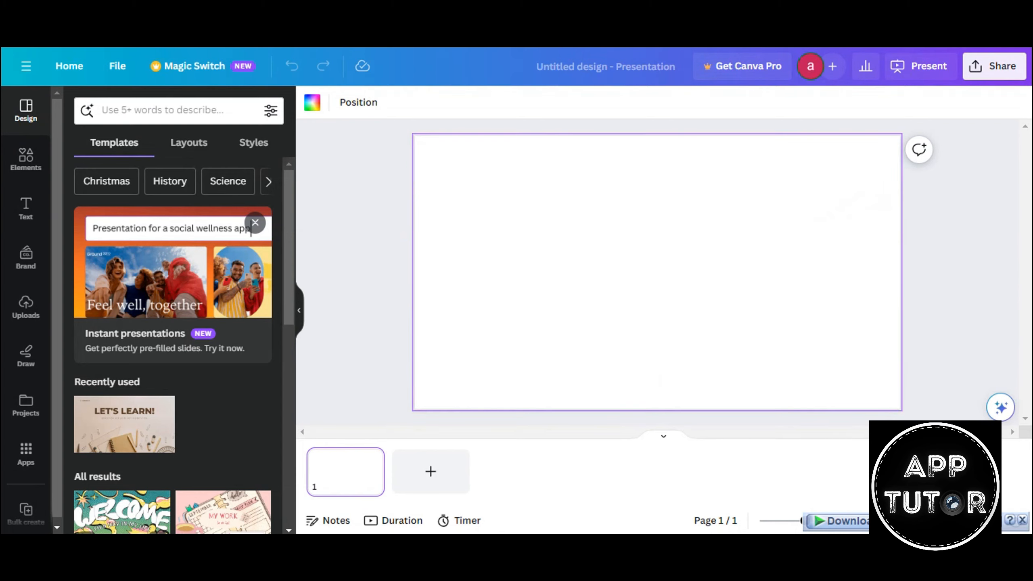
{"action": "left_click", "coordinate": [24, 68]}
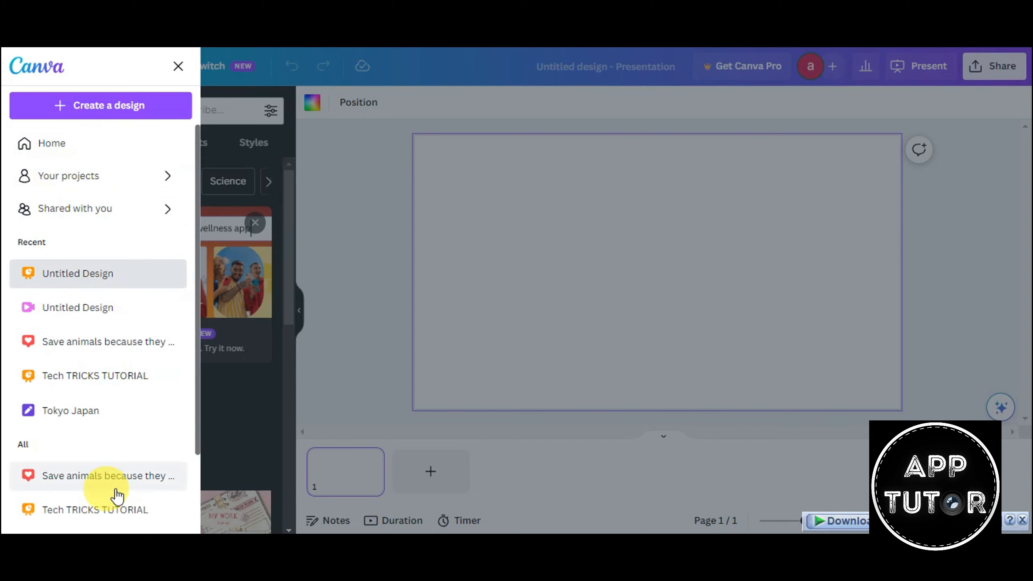
{"action": "scroll", "coordinate": [149, 323], "scroll_direction": "down", "scroll_amount": 3}
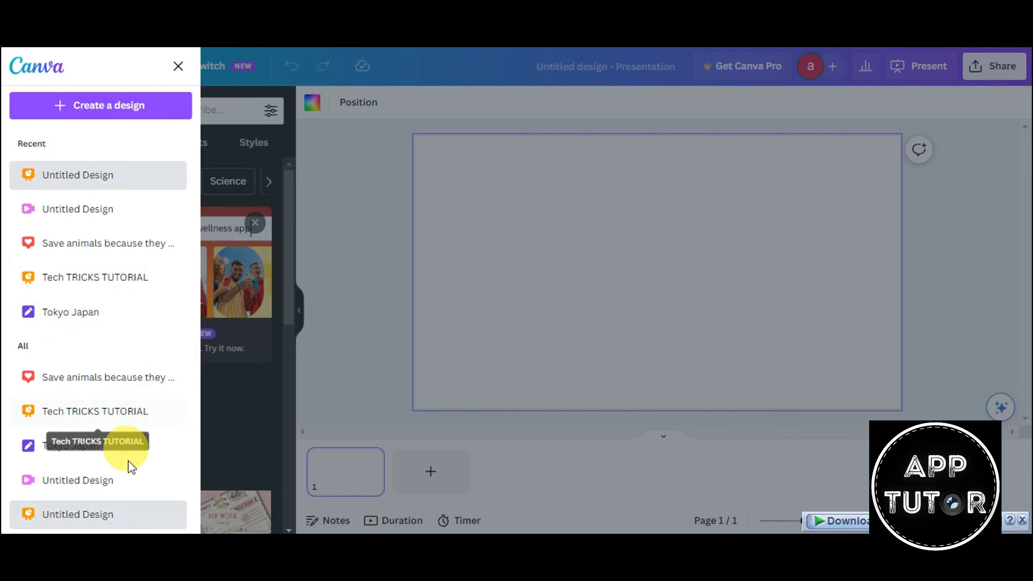
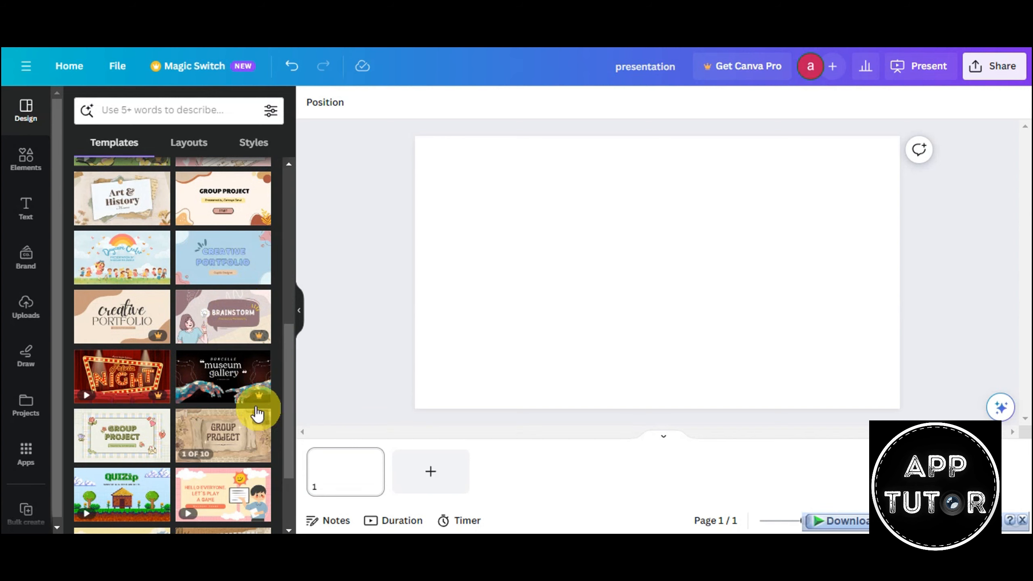
Replace the blank page with all 22 pages of the Trivia Game Fun Presentation in Green Light Blue Retro Pixel Style template.
{"action": "scroll", "coordinate": [236, 407], "scroll_direction": "down", "scroll_amount": 2}
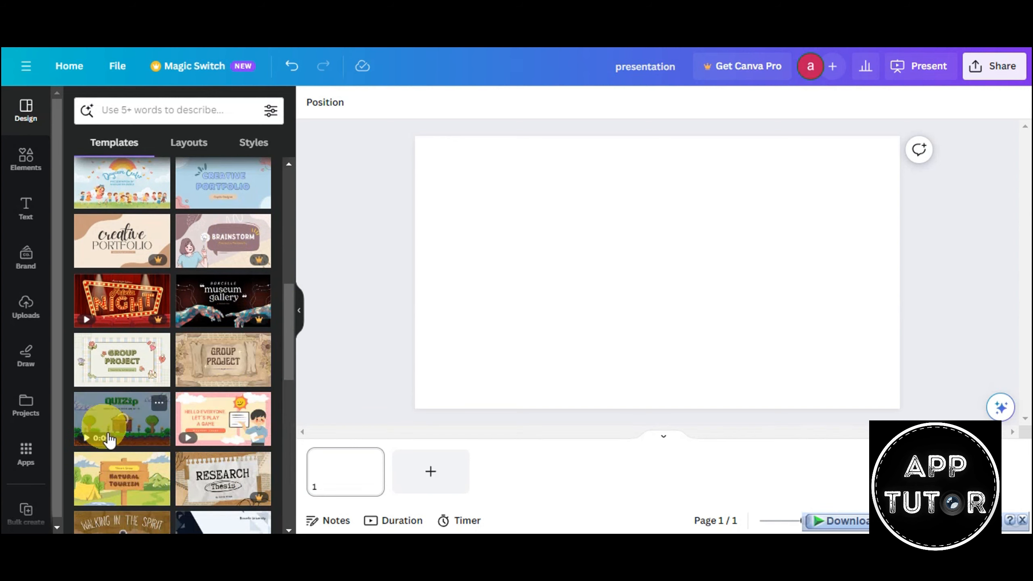
{"action": "left_click", "coordinate": [126, 421]}
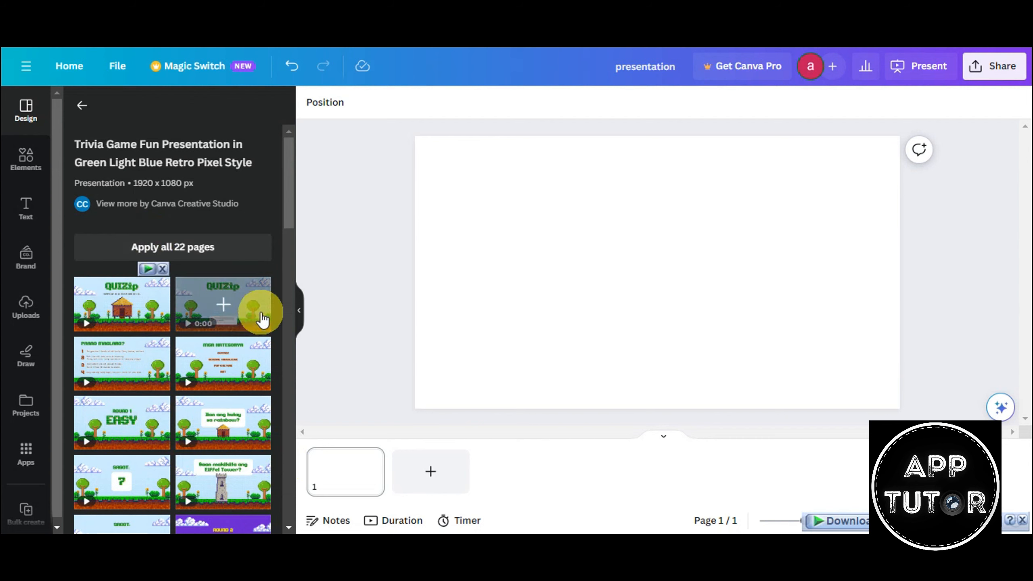
{"action": "left_click", "coordinate": [124, 310]}
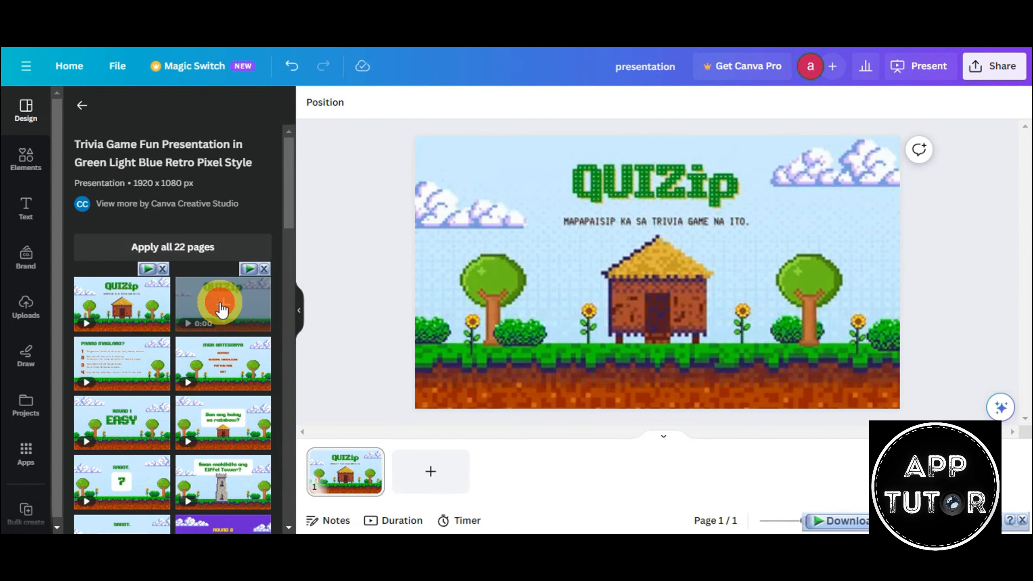
{"action": "scroll", "coordinate": [212, 292], "scroll_direction": "down", "scroll_amount": 2}
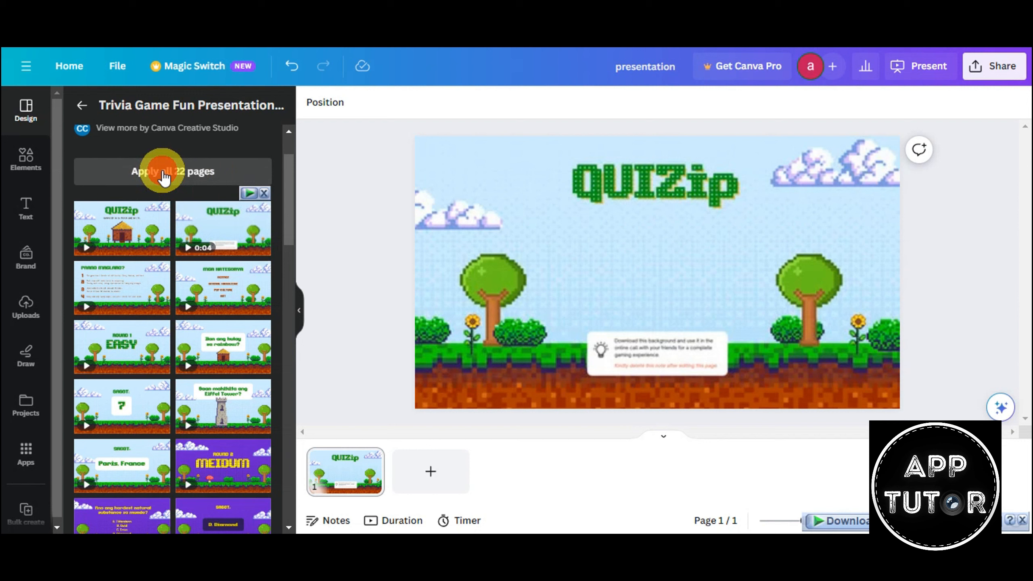
{"action": "left_click", "coordinate": [163, 175]}
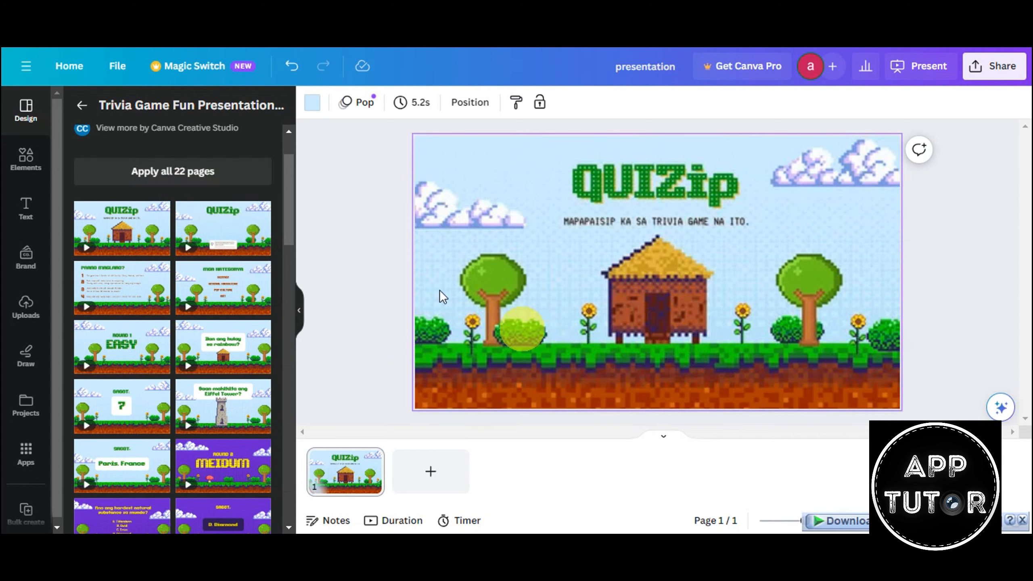
{"action": "left_click", "coordinate": [189, 171]}
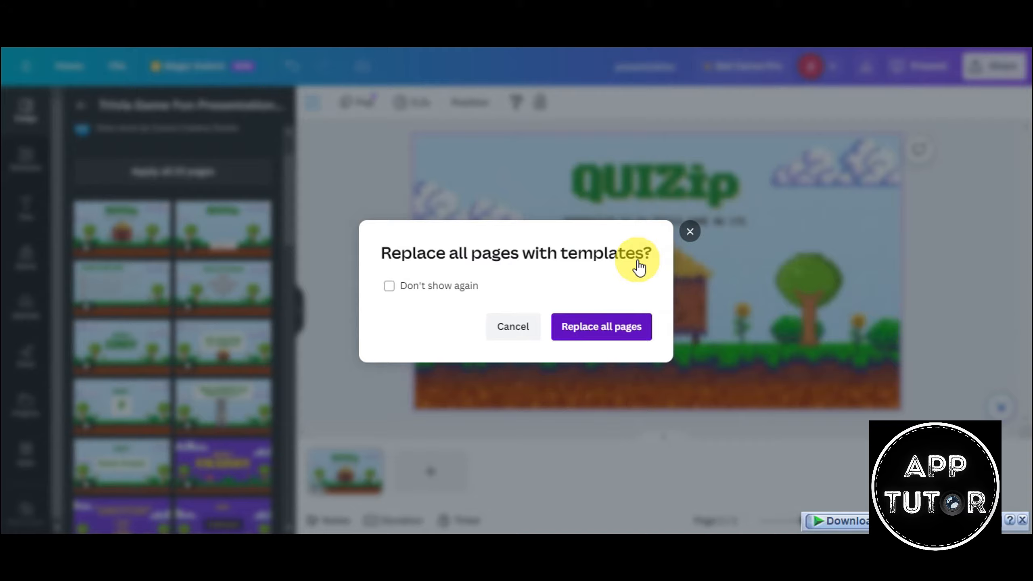
{"action": "left_click", "coordinate": [601, 326]}
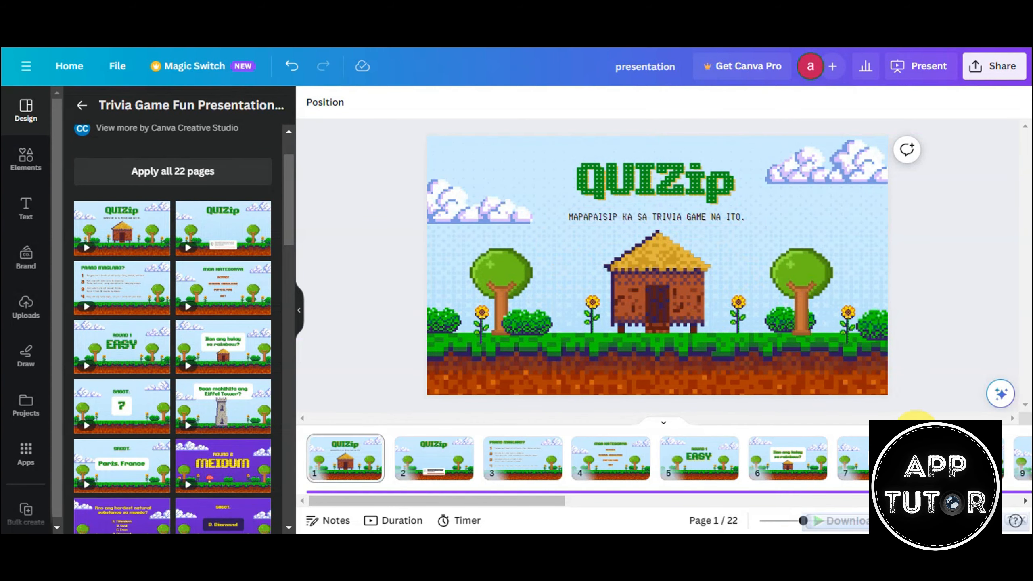
Change the first page's QUIZip title to "PRESENTATION" and widen its text box on both sides so it fits on one line.
{"action": "left_click", "coordinate": [657, 178]}
{"action": "double_click", "coordinate": [643, 195]}
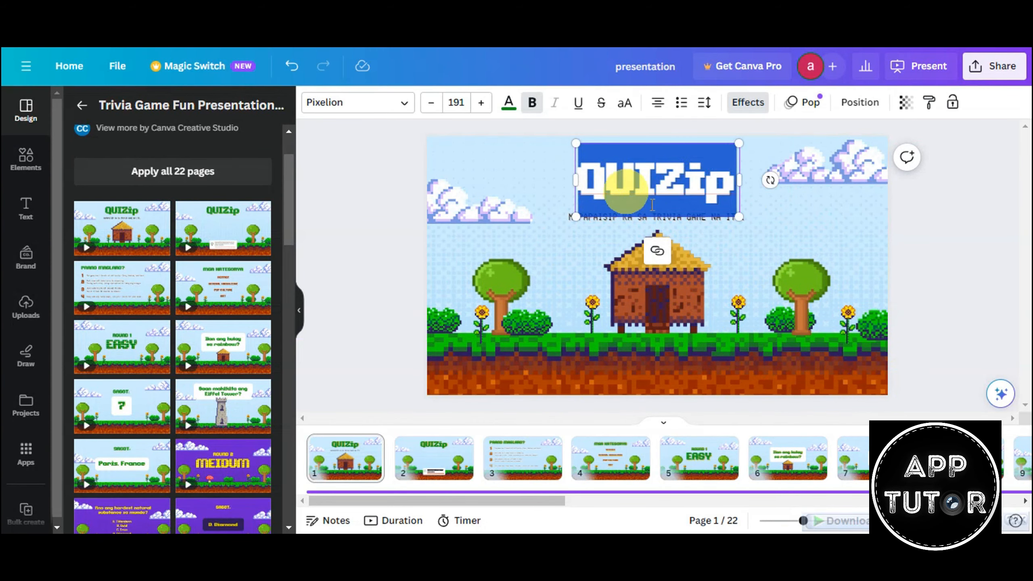
{"action": "key", "text": "BackSpace"}
{"action": "type", "text": "P"}
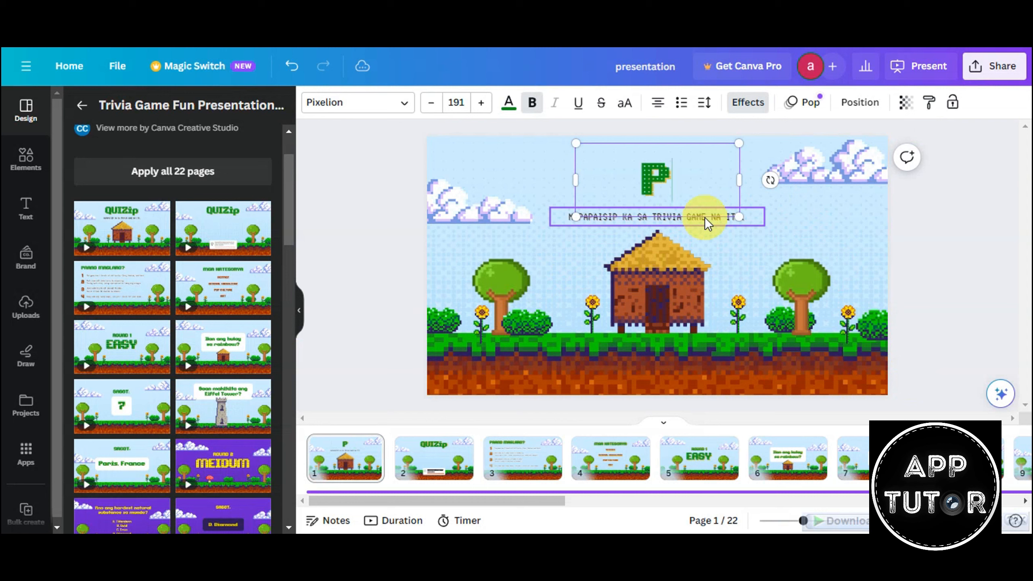
{"action": "type", "text": "RESENTAT"}
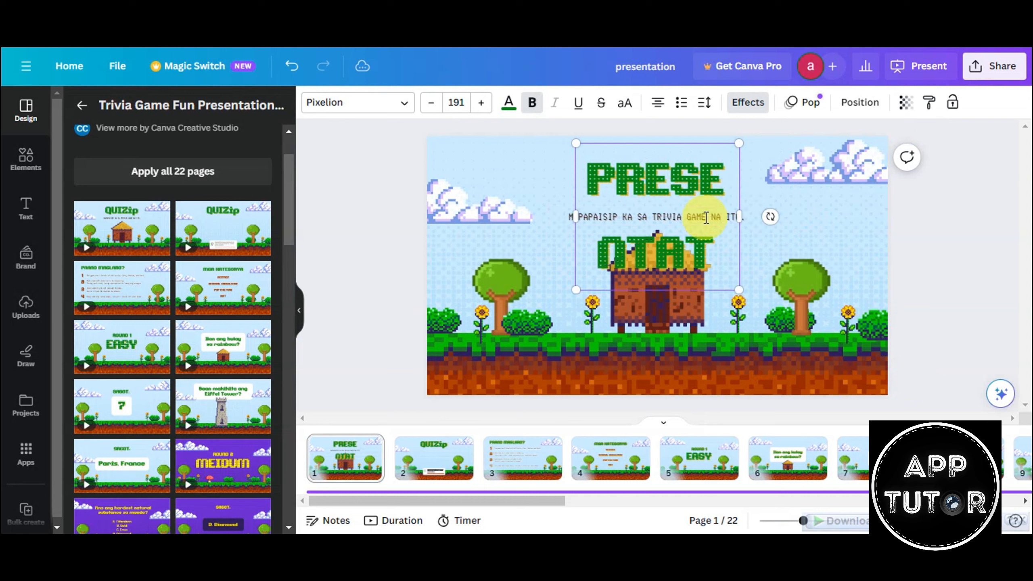
{"action": "type", "text": "ION"}
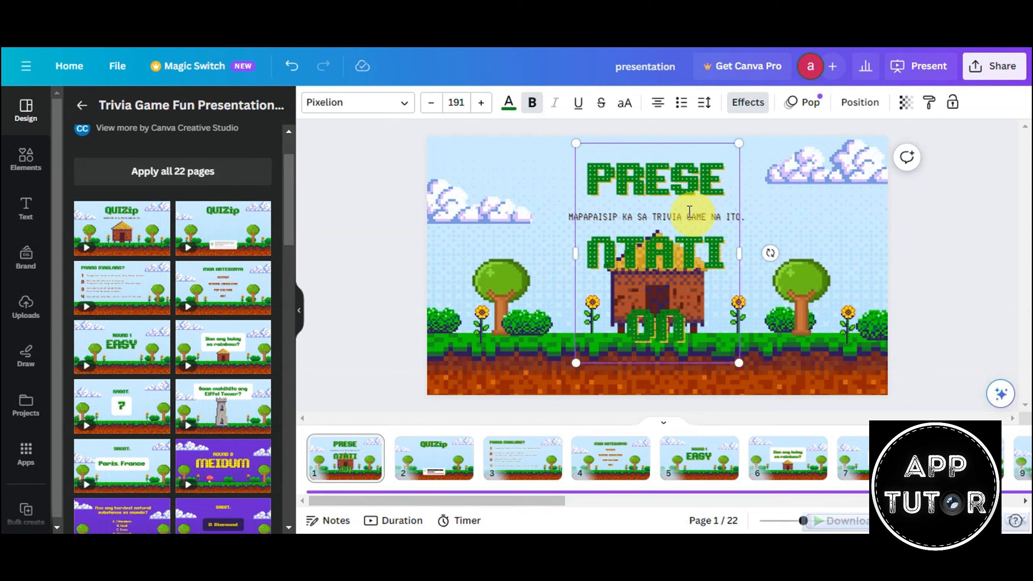
{"action": "left_click_drag", "start_coordinate": [575, 261], "coordinate": [454, 253]}
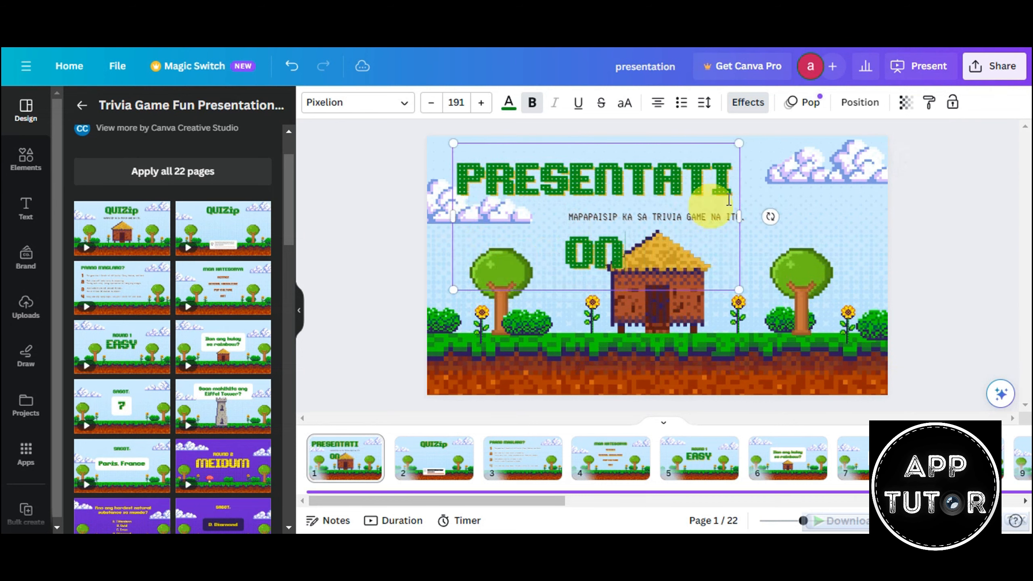
{"action": "left_click_drag", "start_coordinate": [763, 218], "coordinate": [877, 220]}
Replace the subtitle under the title with "WELCOME GUYS!".
{"action": "double_click", "coordinate": [727, 224]}
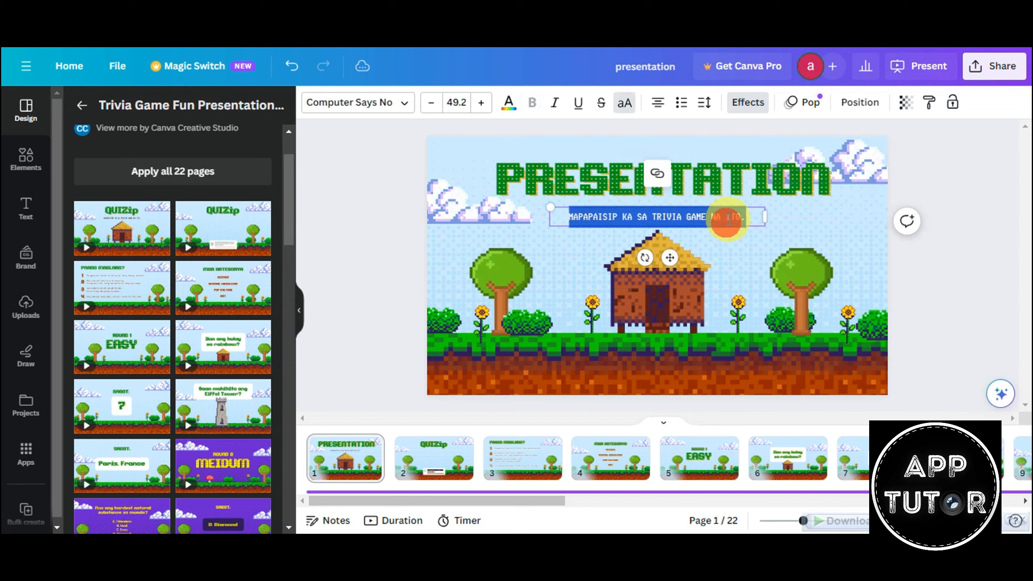
{"action": "key", "text": "BackSpace"}
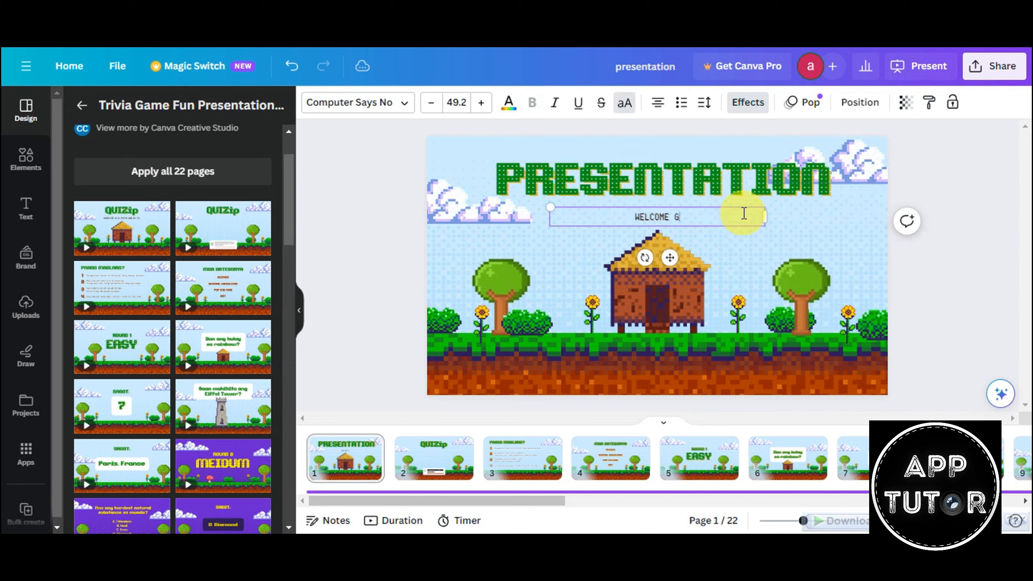
{"action": "type", "text": "WELCOME GUYS"}
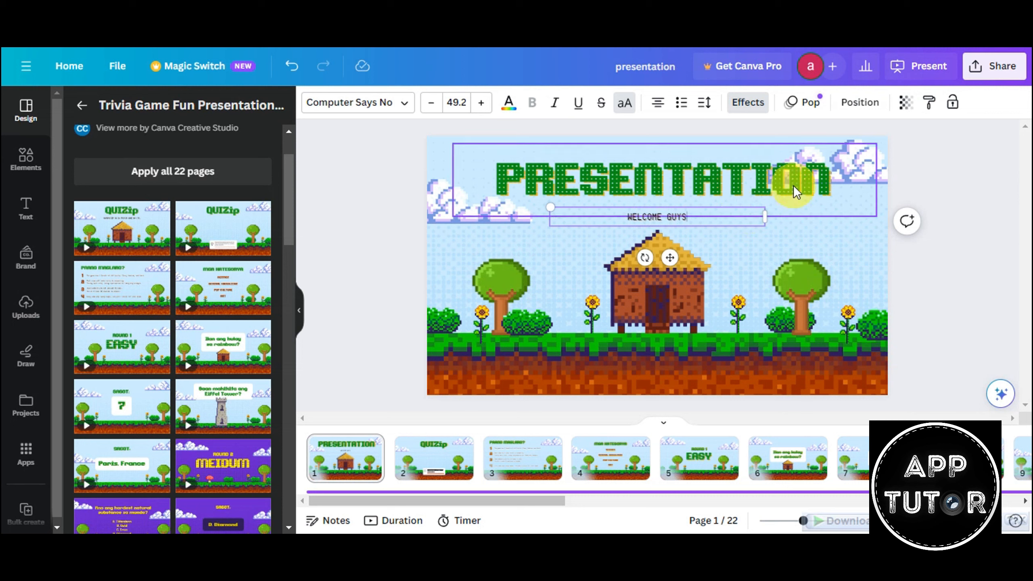
{"action": "type", "text": "!"}
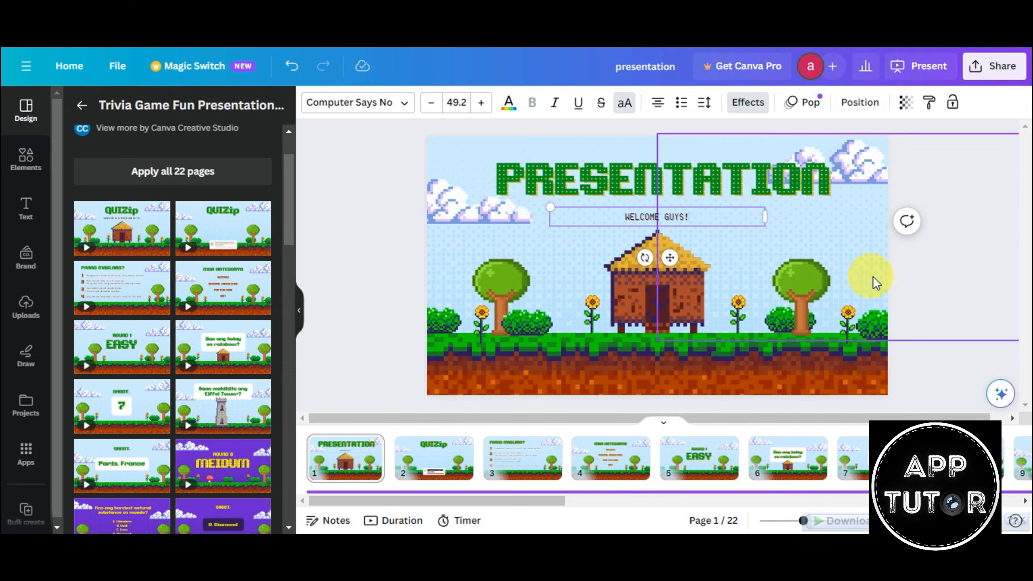
{"action": "left_click", "coordinate": [987, 326]}
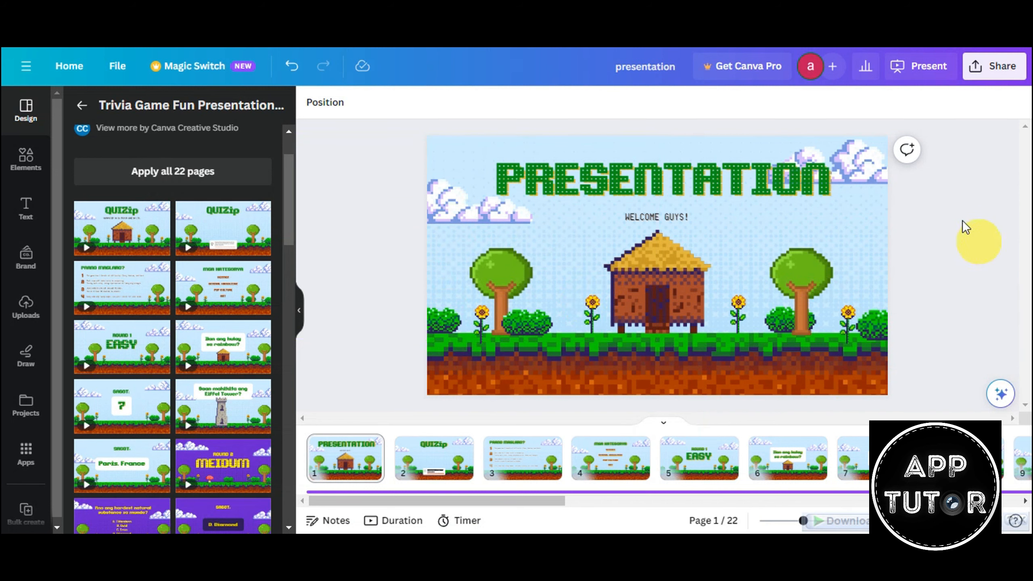
Add the pink pixel flower graphic at the page's left edge and place a duplicate at the right edge.
{"action": "left_click", "coordinate": [25, 156]}
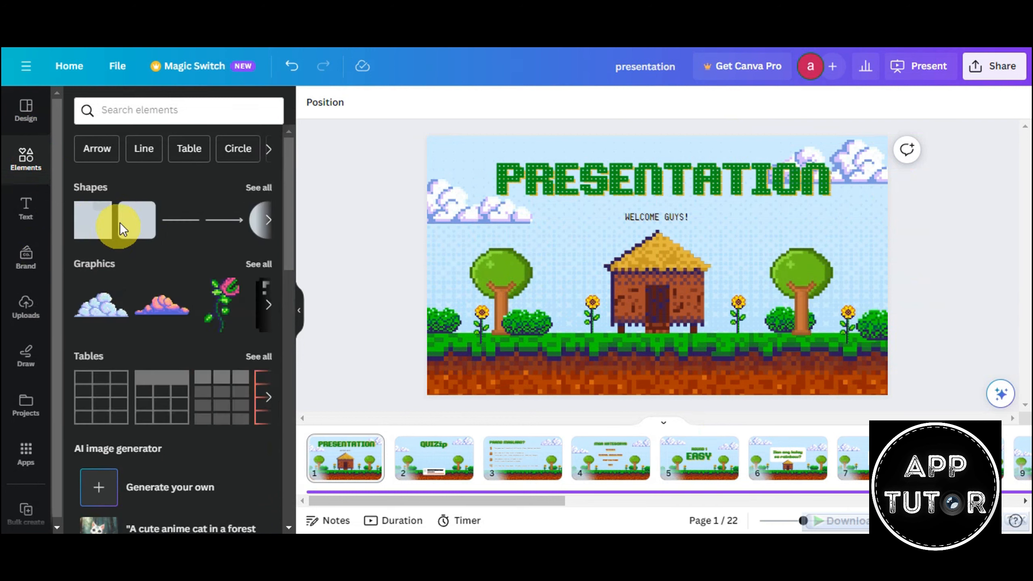
{"action": "left_click", "coordinate": [229, 312]}
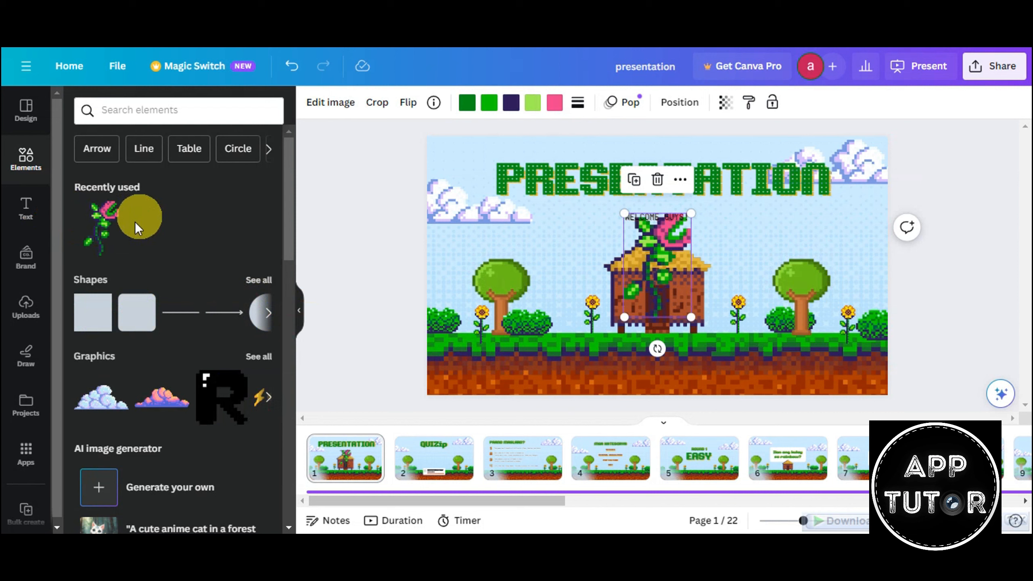
{"action": "left_click_drag", "start_coordinate": [673, 255], "coordinate": [863, 257]}
{"action": "right_click", "coordinate": [460, 264]}
{"action": "left_click", "coordinate": [522, 276]}
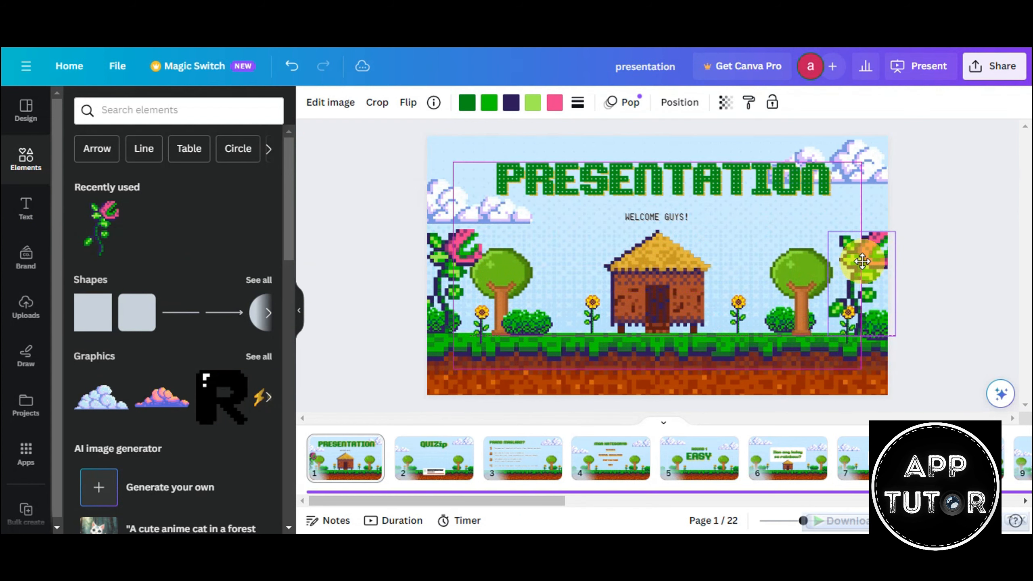
Flip the right-hand flower horizontally and shift it slightly outward so it mirrors the left one.
{"action": "left_click", "coordinate": [408, 103]}
{"action": "left_click", "coordinate": [474, 145]}
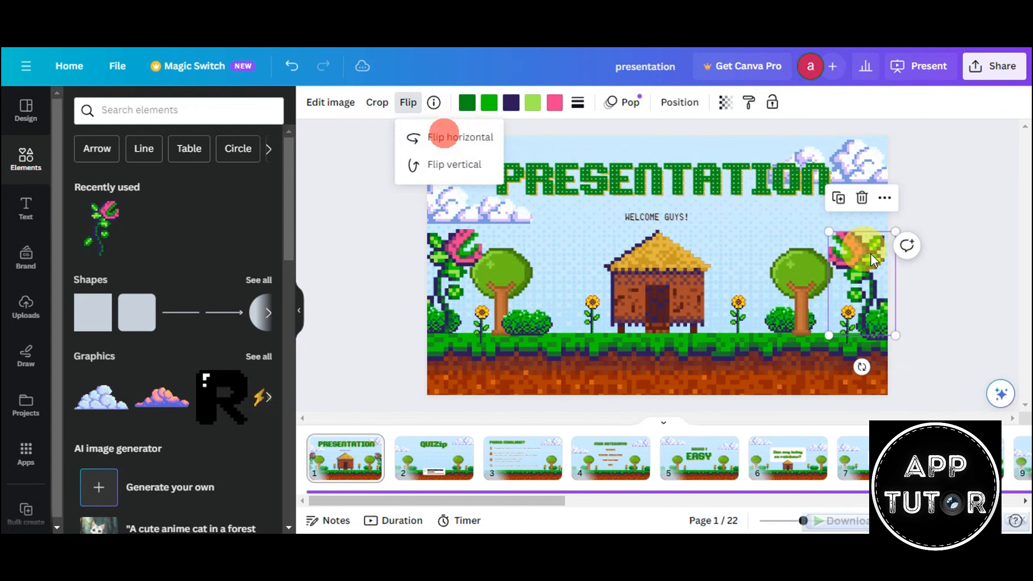
{"action": "left_click_drag", "start_coordinate": [870, 253], "coordinate": [878, 260]}
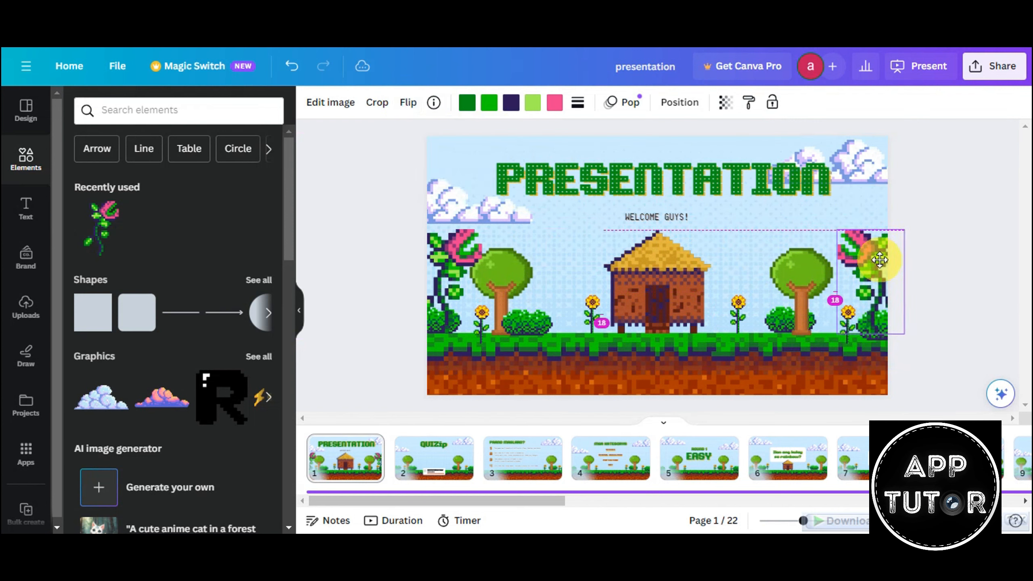
{"action": "left_click", "coordinate": [950, 277]}
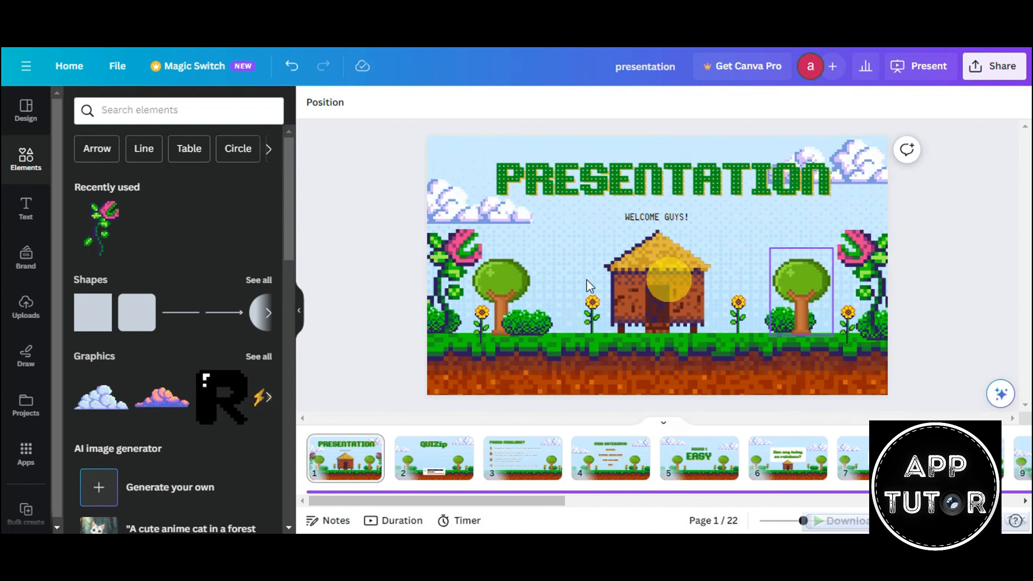
Browse the elements library, examining the suggested Arrow elements and narrowing them to Red arrow.
{"action": "scroll", "coordinate": [220, 270], "scroll_direction": "down", "scroll_amount": 2}
{"action": "scroll", "coordinate": [220, 270], "scroll_direction": "down", "scroll_amount": 2}
{"action": "scroll", "coordinate": [196, 228], "scroll_direction": "up", "scroll_amount": 5}
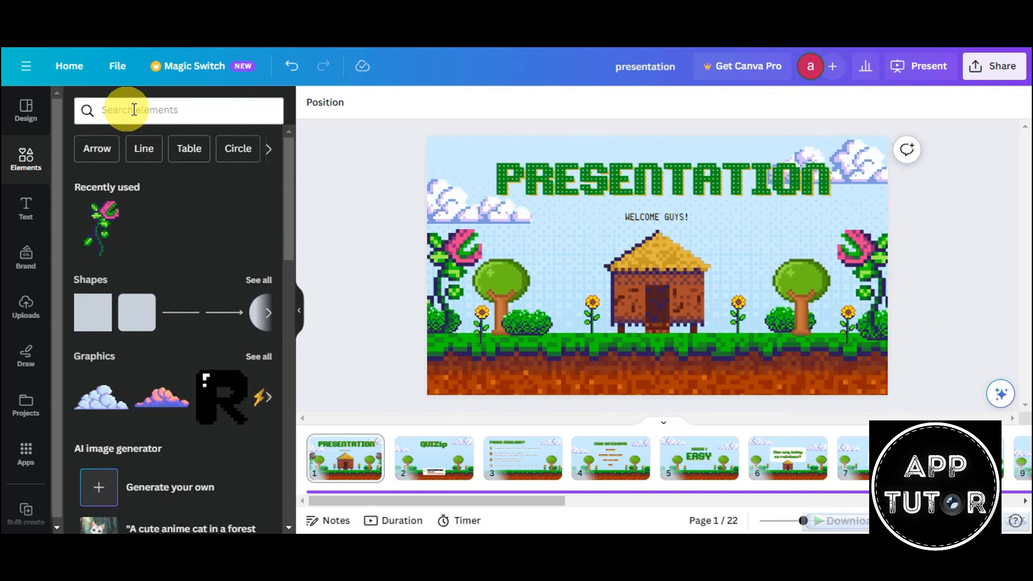
{"action": "left_click", "coordinate": [117, 149]}
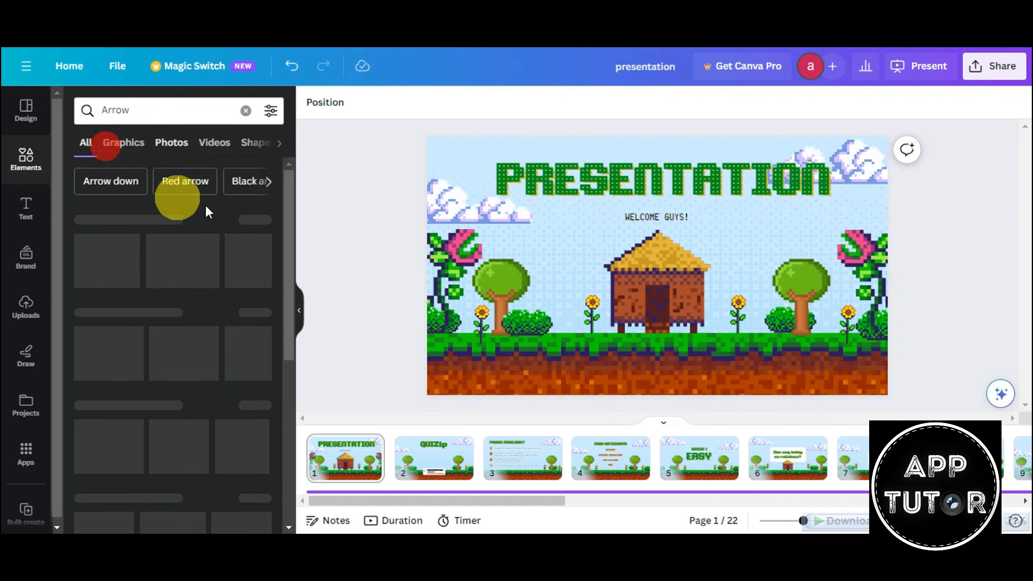
{"action": "scroll", "coordinate": [238, 347], "scroll_direction": "down", "scroll_amount": 3}
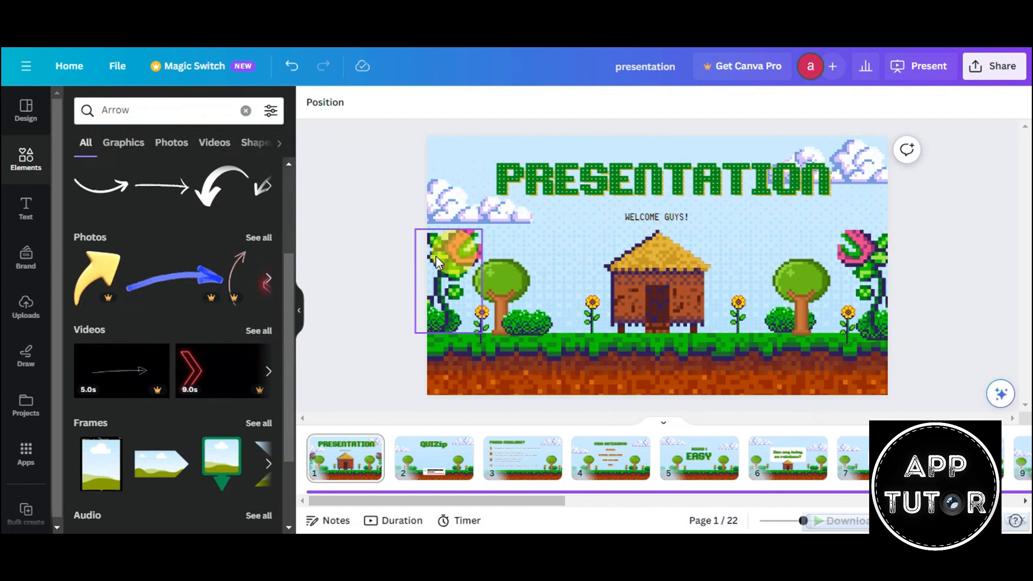
{"action": "scroll", "coordinate": [196, 346], "scroll_direction": "down", "scroll_amount": 2}
{"action": "scroll", "coordinate": [196, 346], "scroll_direction": "up", "scroll_amount": 5}
{"action": "scroll", "coordinate": [127, 249], "scroll_direction": "up", "scroll_amount": 1}
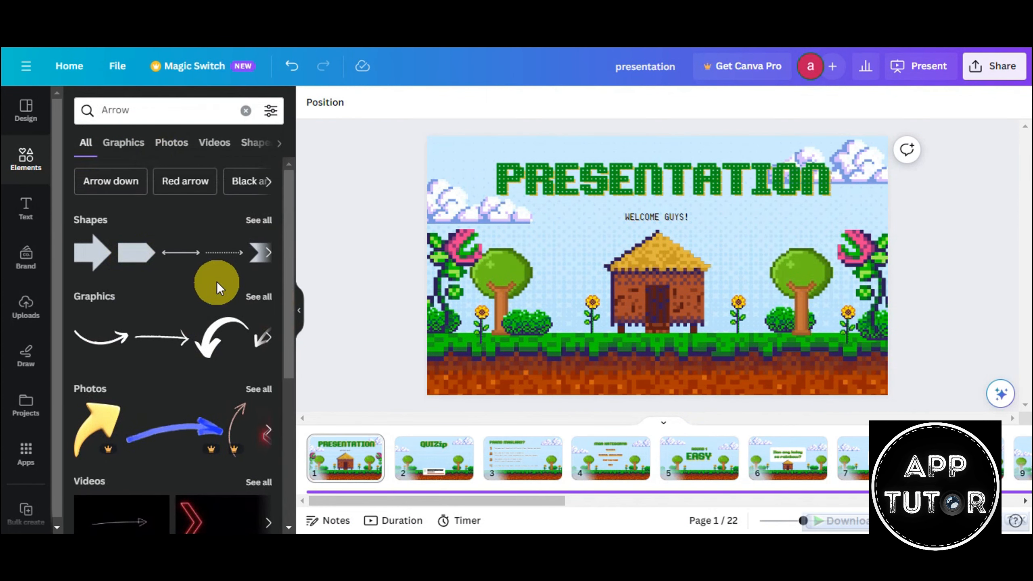
{"action": "left_click", "coordinate": [163, 184]}
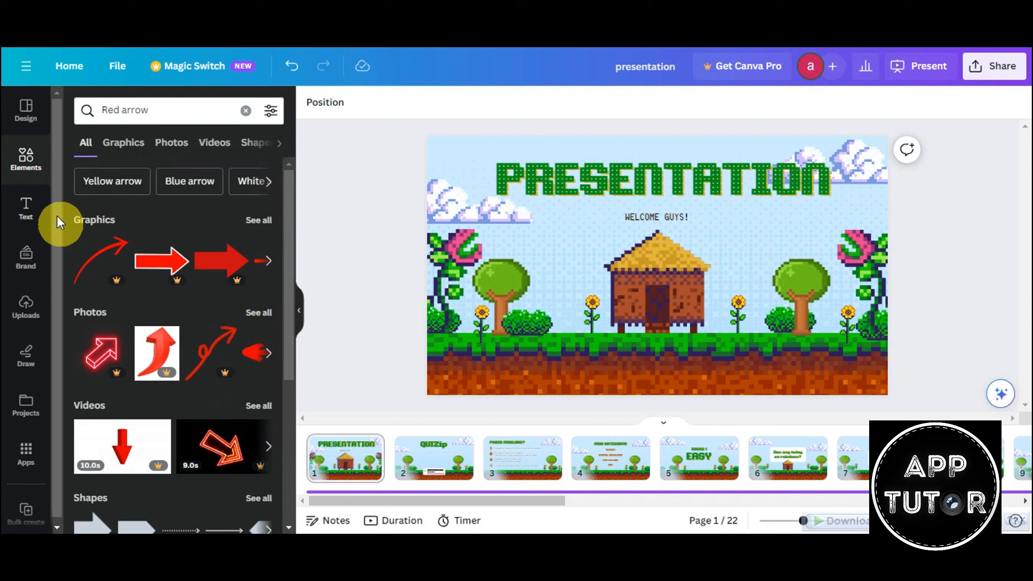
Increase the "WELCOME GUYS!" subtitle's font size to 64.2 and move it up closer to the title.
{"action": "left_click", "coordinate": [642, 219]}
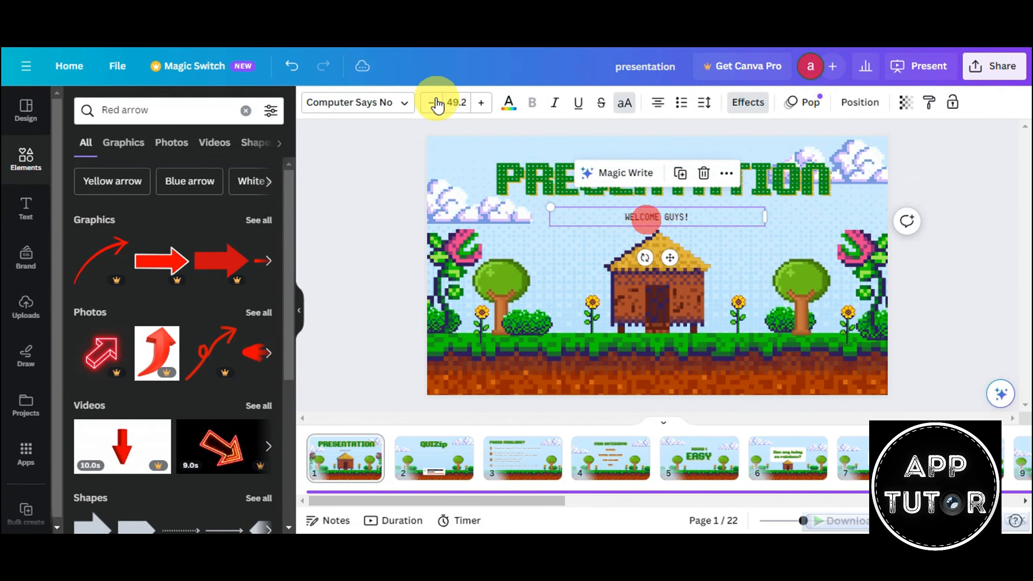
{"action": "left_click", "coordinate": [483, 102]}
{"action": "left_click", "coordinate": [484, 102]}
{"action": "left_click", "coordinate": [484, 102]}
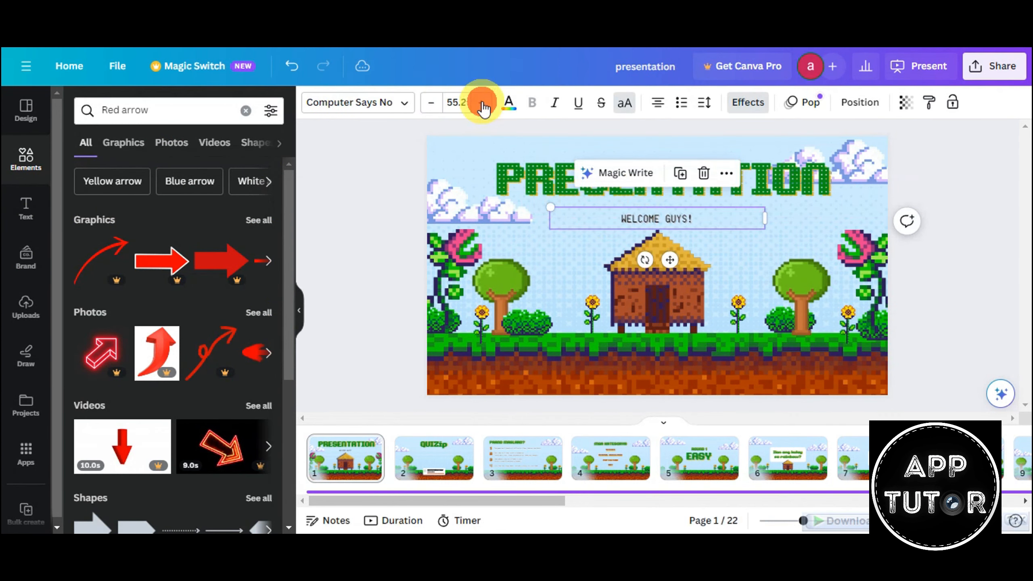
{"action": "left_click", "coordinate": [483, 102]}
{"action": "left_click", "coordinate": [483, 102]}
{"action": "left_click", "coordinate": [483, 103]}
{"action": "left_click", "coordinate": [484, 102]}
{"action": "left_click_drag", "start_coordinate": [680, 219], "coordinate": [680, 208]}
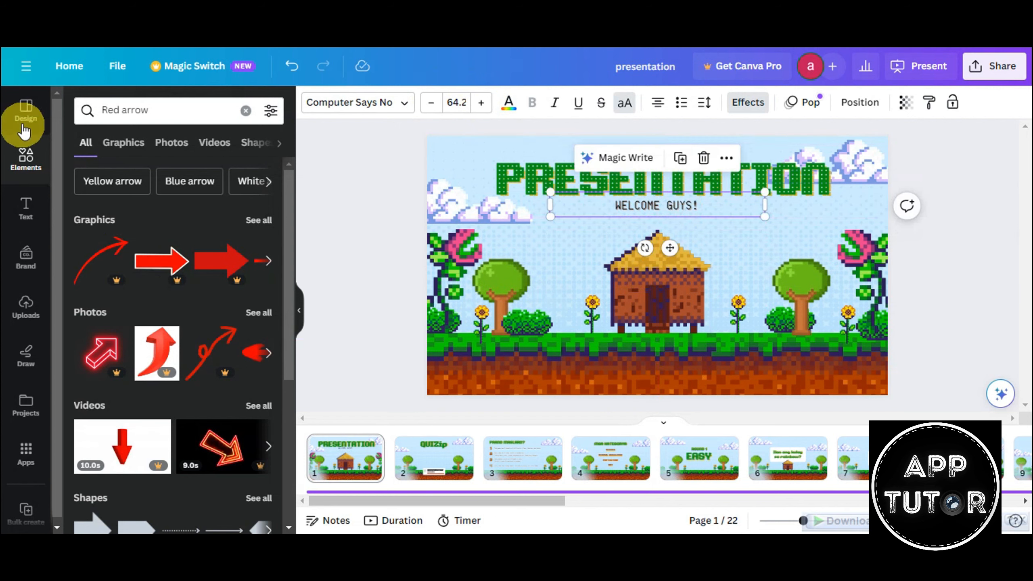
Add a body text line reading "THIS IS MY REPORT" beneath the "WELCOME GUYS!" subtitle.
{"action": "left_click", "coordinate": [28, 202]}
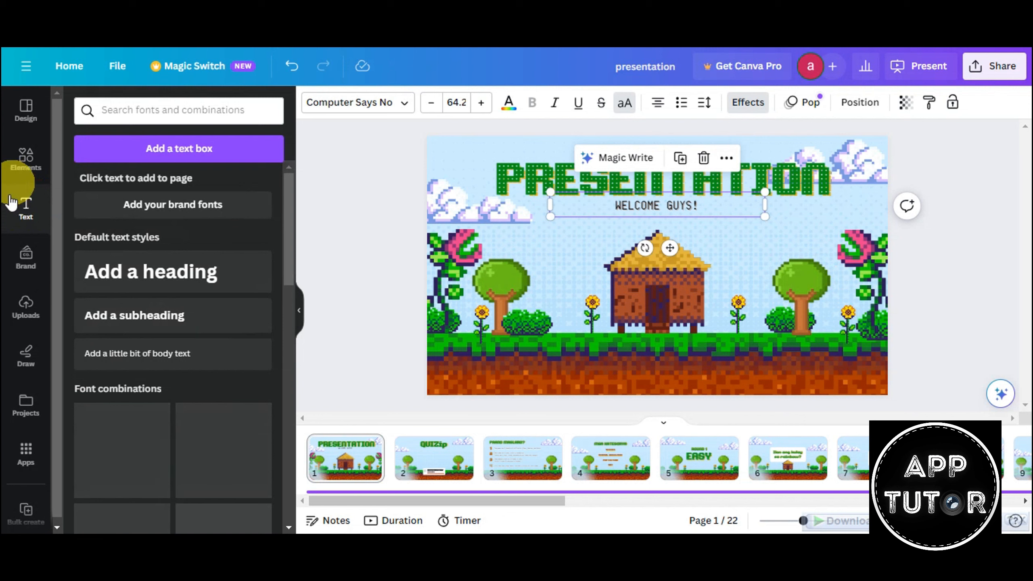
{"action": "left_click", "coordinate": [169, 364]}
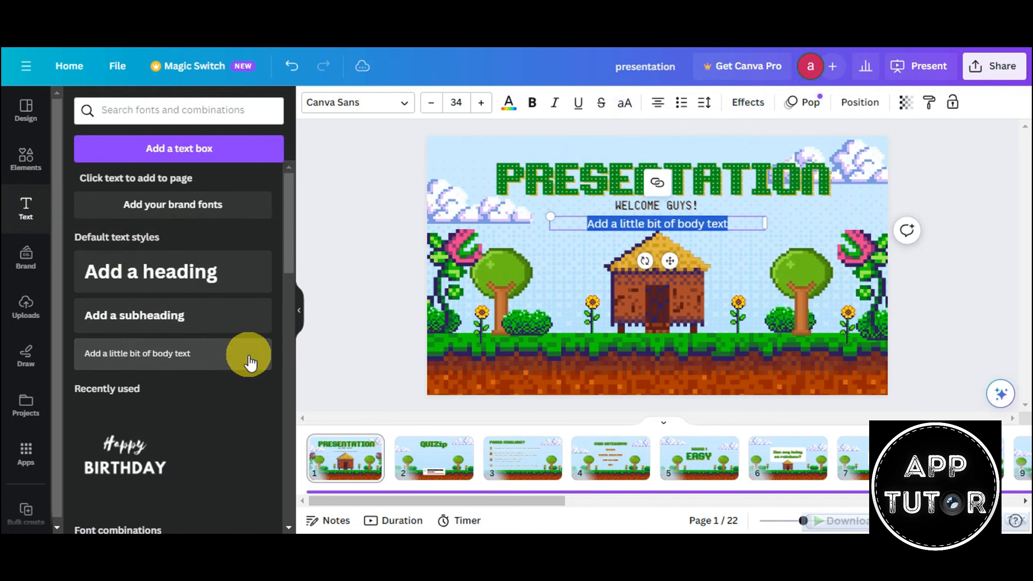
{"action": "key", "text": "BackSpace"}
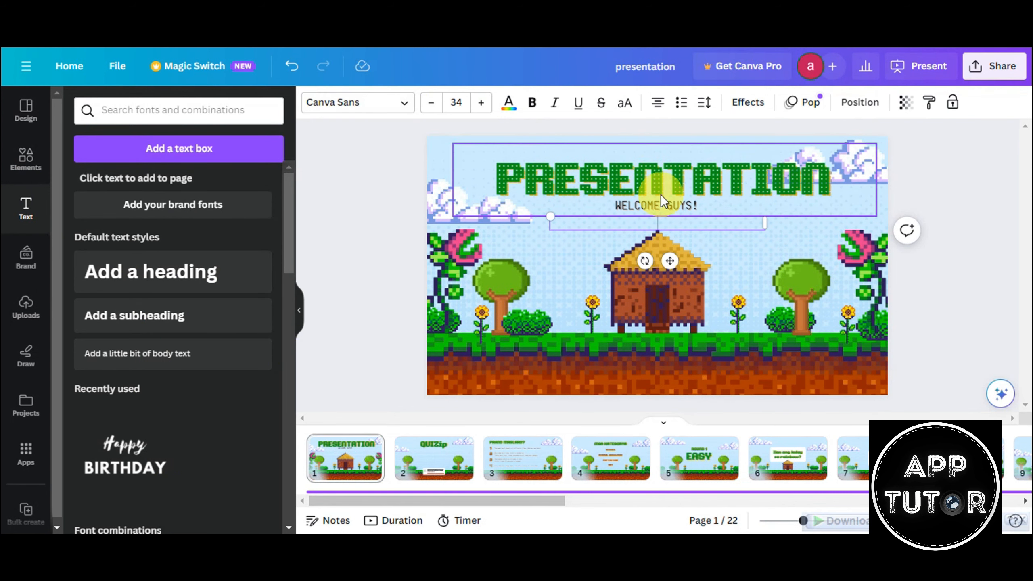
{"action": "type", "text": "THIS IS MY REPORT"}
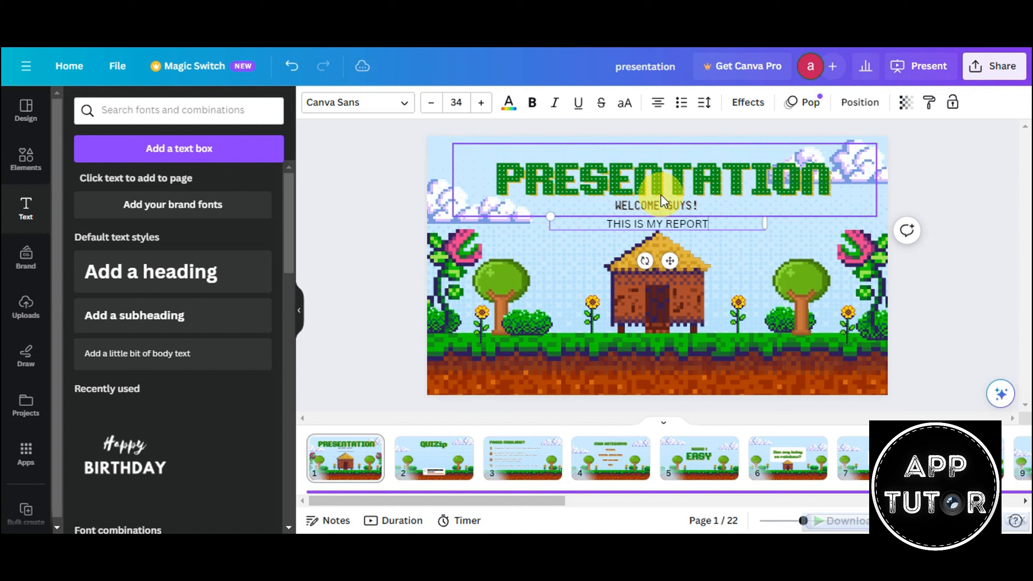
{"action": "left_click", "coordinate": [985, 340]}
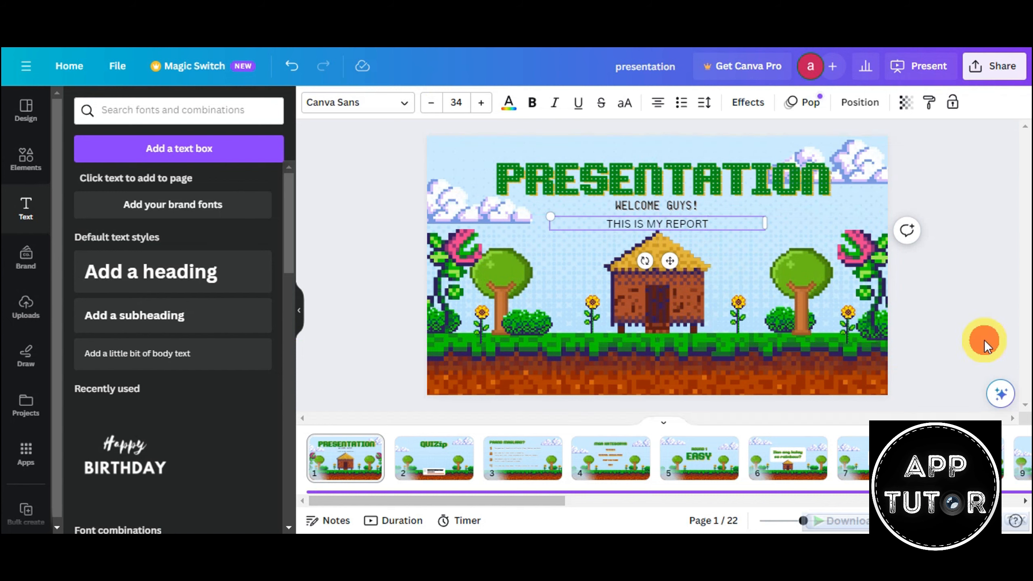
Examine the font choices and text effects available for the "THIS IS MY REPORT" line, and the Brand Kit options.
{"action": "left_click", "coordinate": [694, 224]}
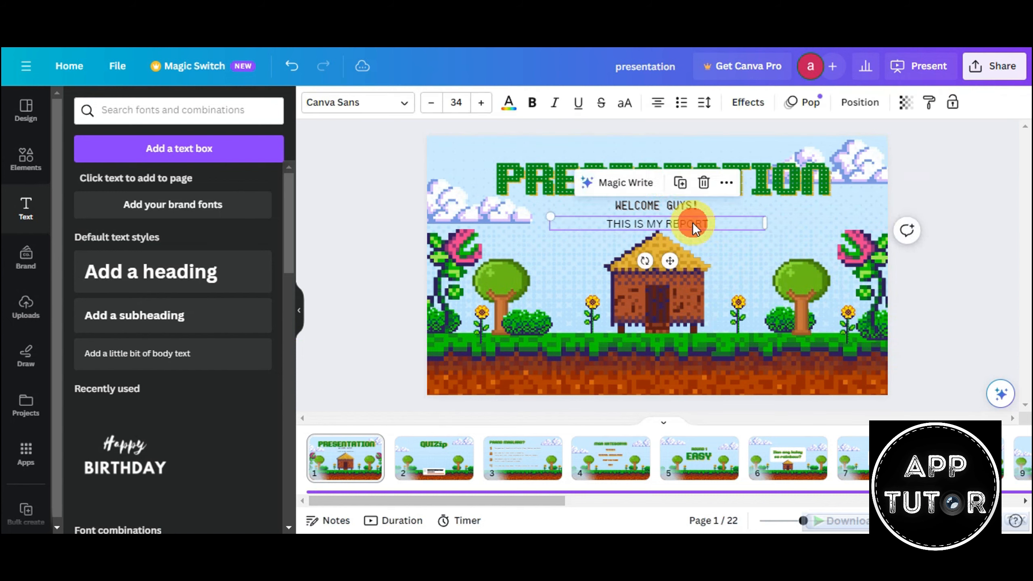
{"action": "left_click", "coordinate": [388, 107]}
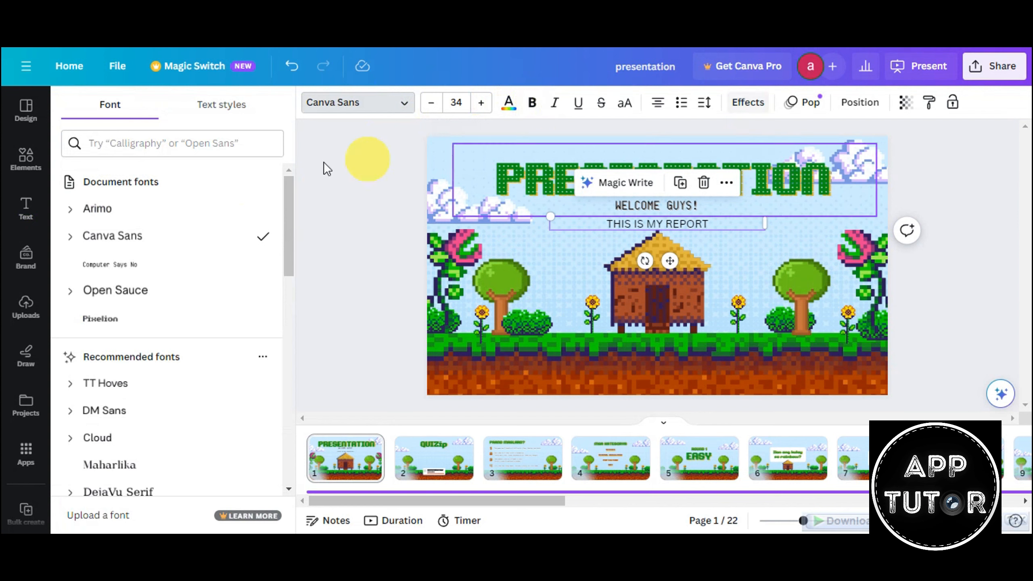
{"action": "left_click", "coordinate": [725, 117]}
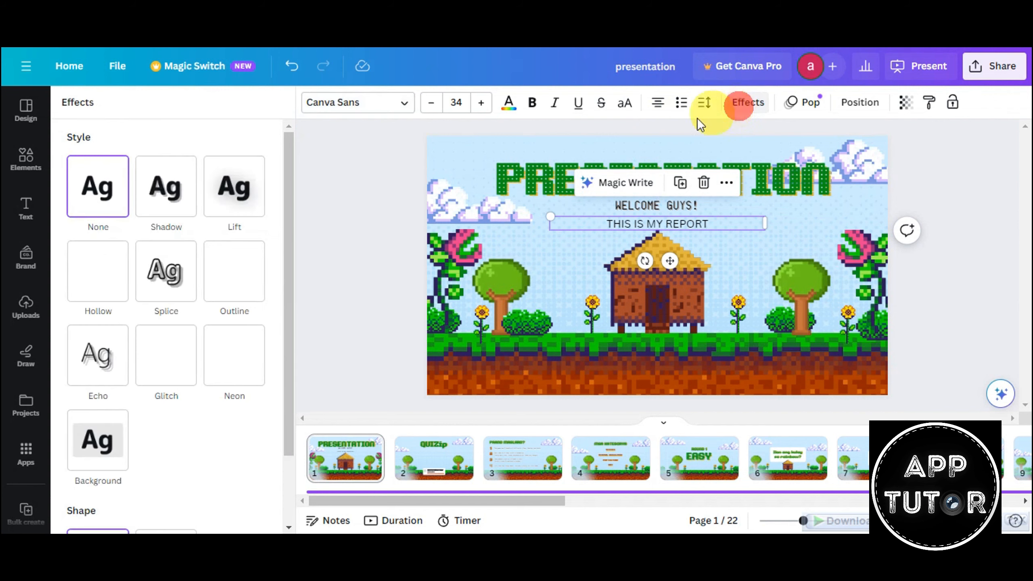
{"action": "left_click", "coordinate": [326, 281]}
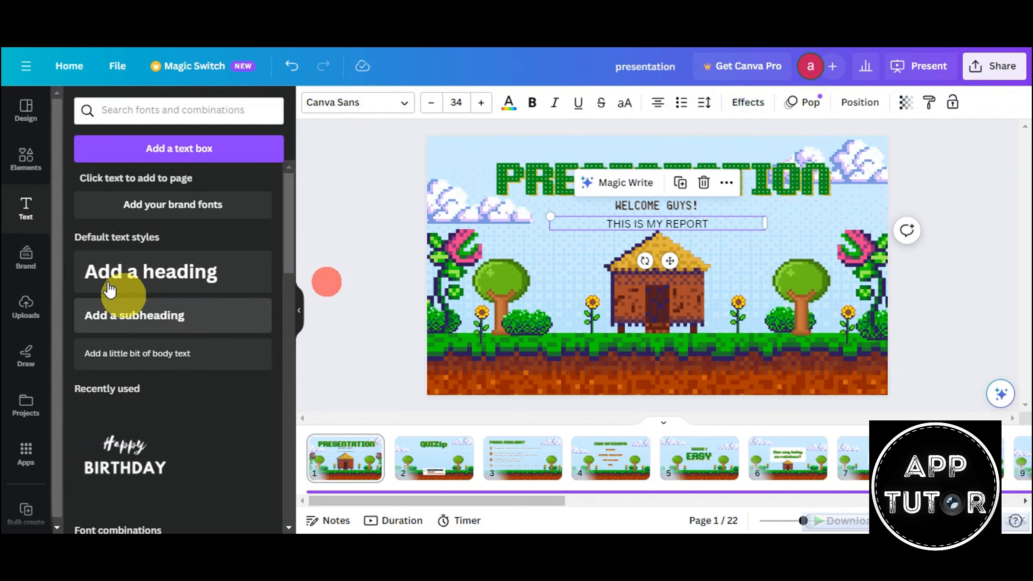
{"action": "left_click", "coordinate": [26, 257]}
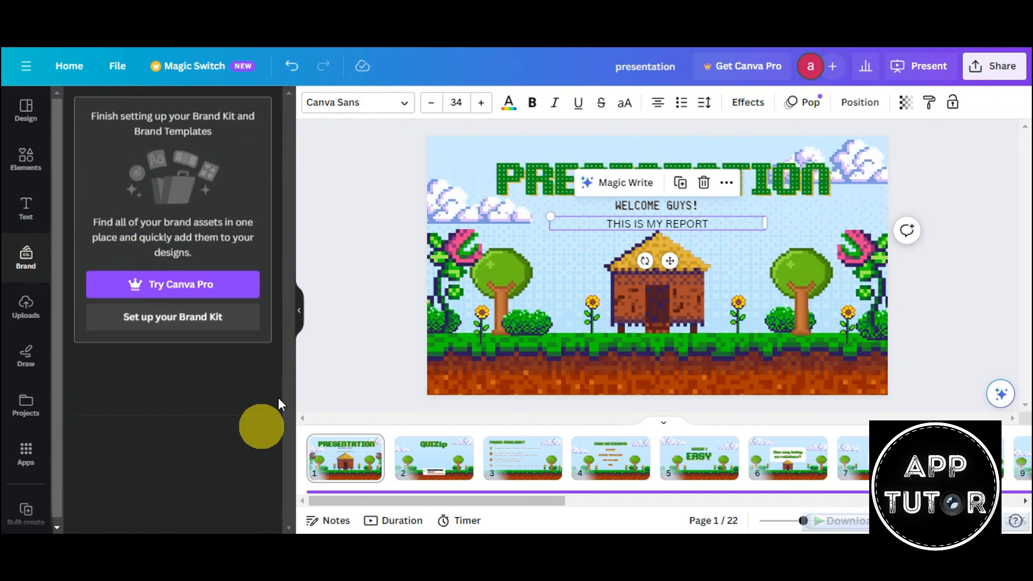
Try adding the uploaded city street photo to the presentation from the uploaded images.
{"action": "left_click", "coordinate": [27, 307]}
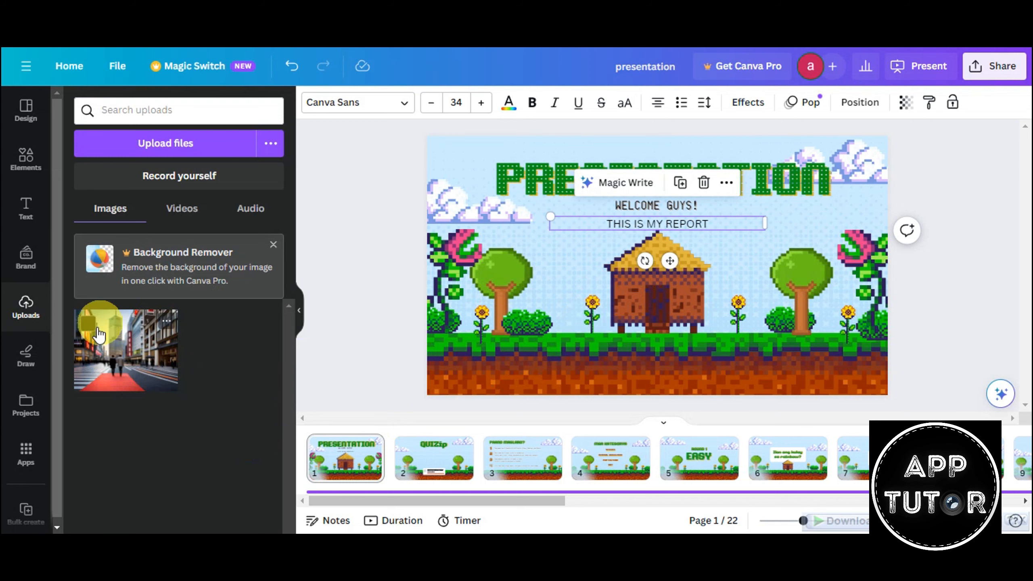
{"action": "left_click", "coordinate": [88, 325]}
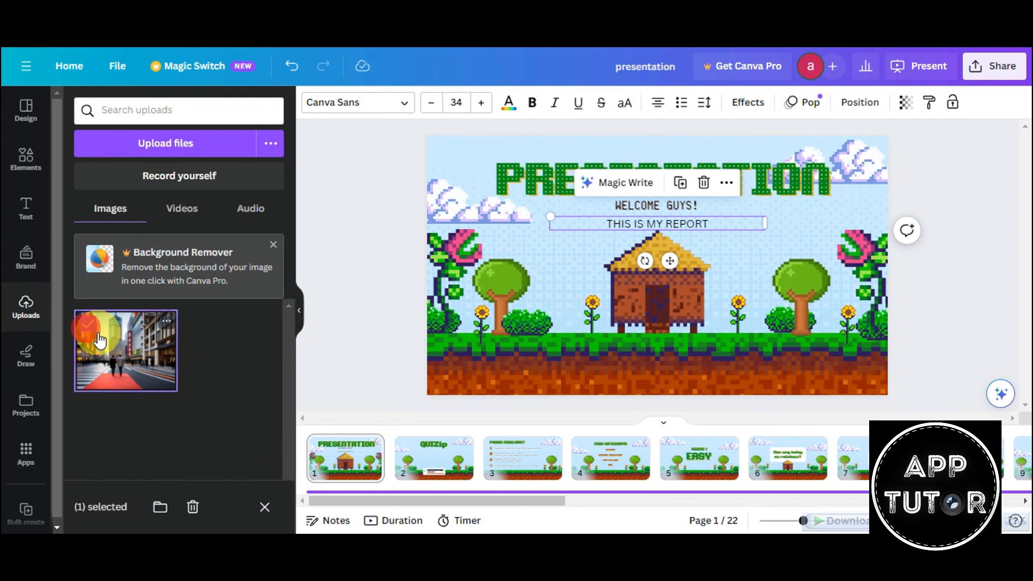
{"action": "left_click", "coordinate": [118, 368]}
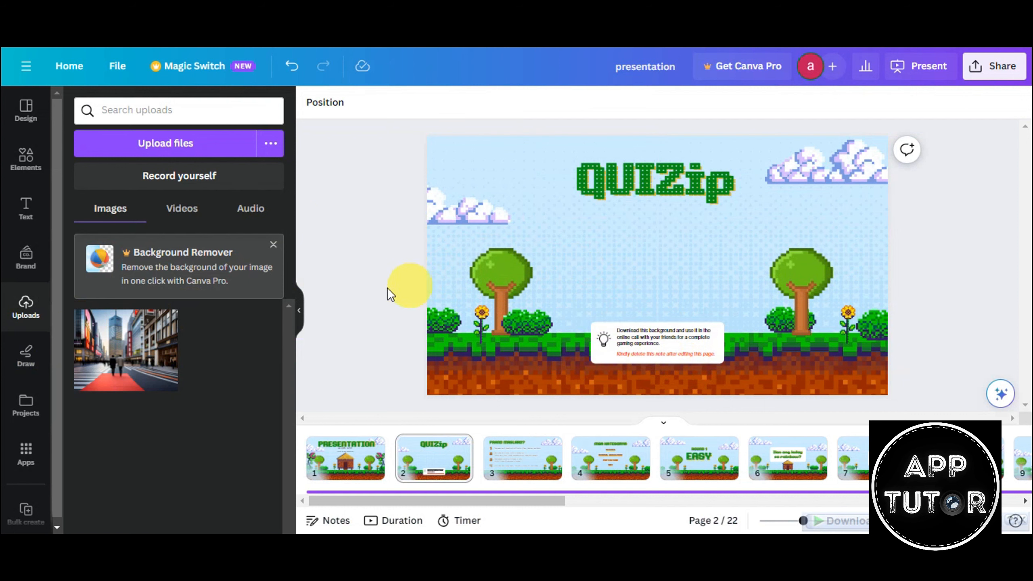
{"action": "left_click", "coordinate": [292, 65]}
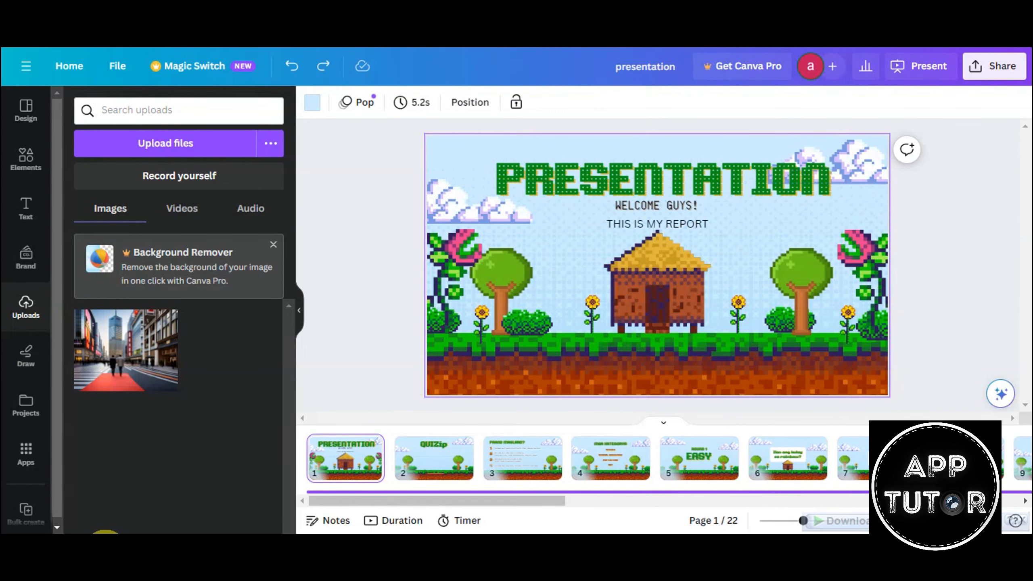
{"action": "left_click", "coordinate": [23, 313]}
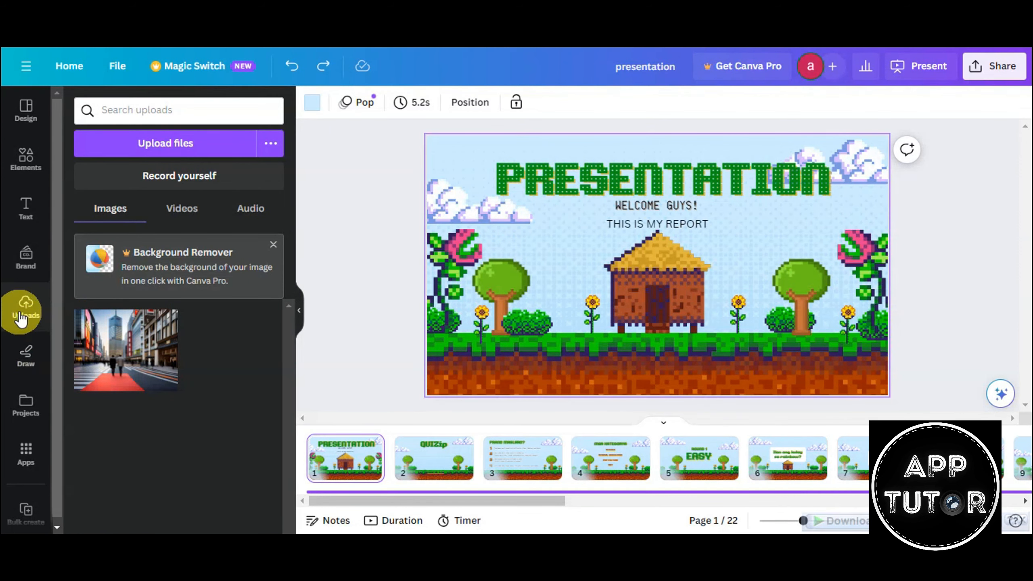
Draw two hearts and a long-stemmed flower freehand around the hut on page 1 with a dark teal pen.
{"action": "left_click", "coordinate": [25, 355]}
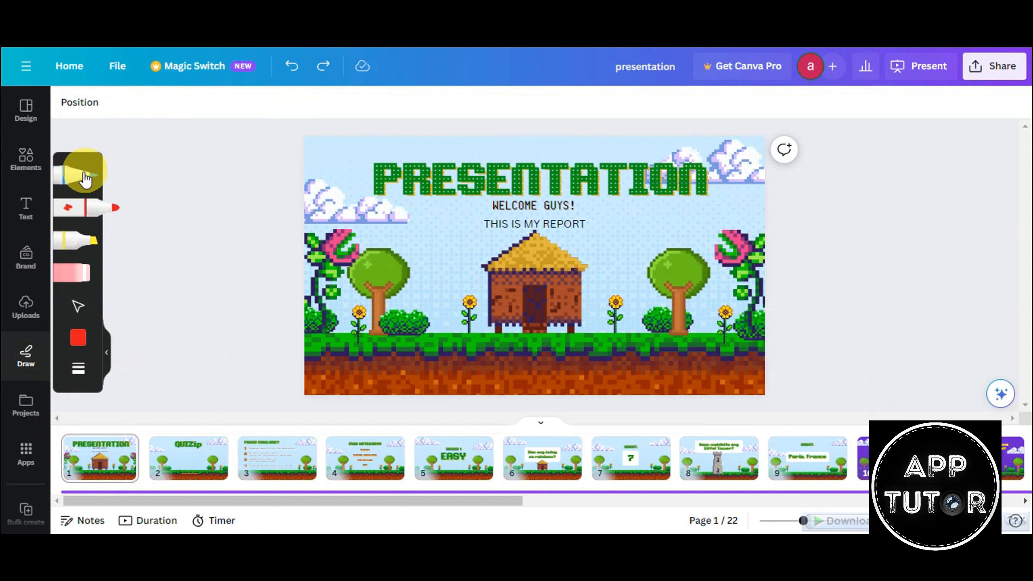
{"action": "left_click", "coordinate": [84, 181]}
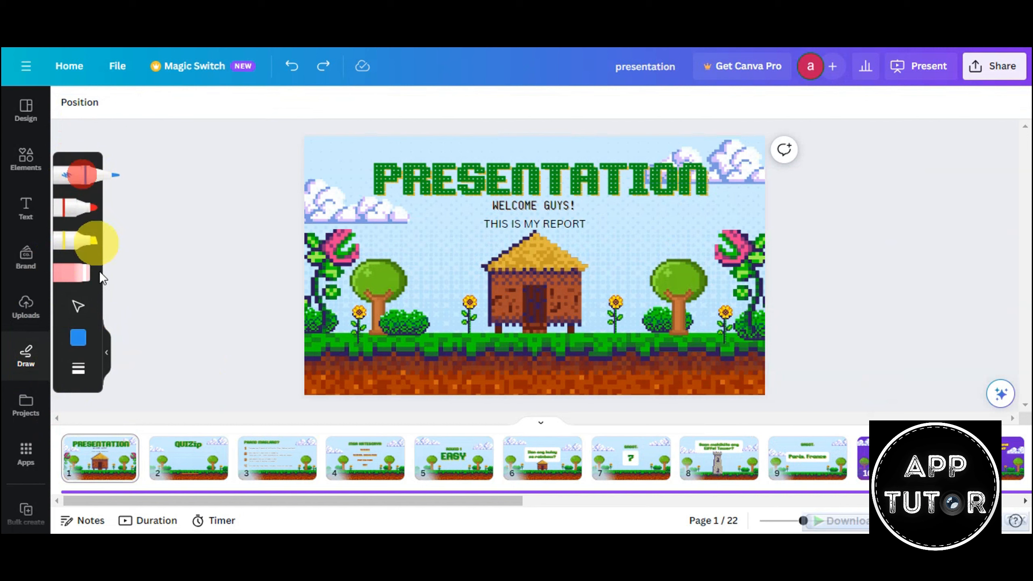
{"action": "left_click", "coordinate": [78, 337]}
{"action": "left_click", "coordinate": [209, 350]}
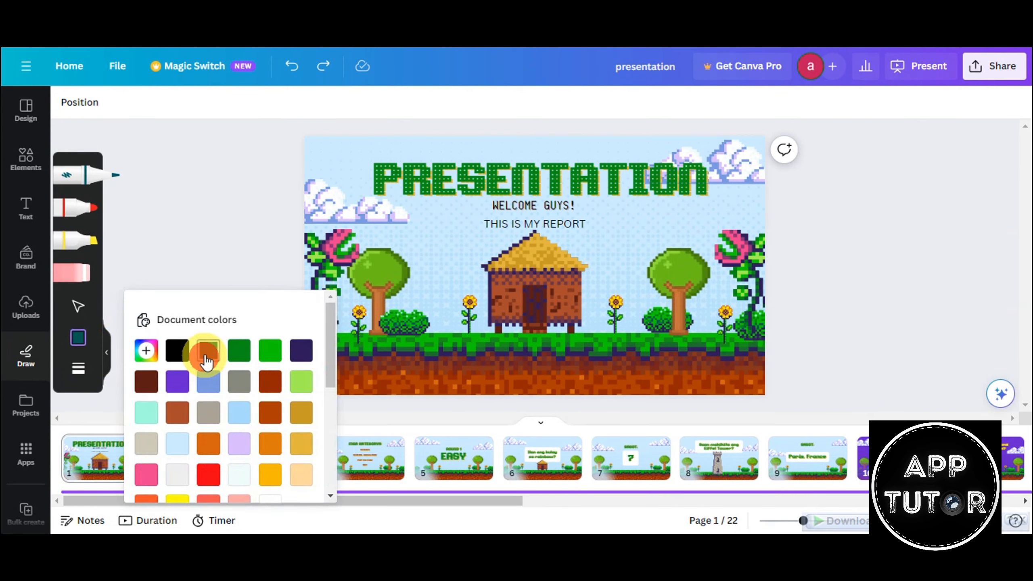
{"action": "mouse_move", "coordinate": [443, 268]}
{"action": "left_mouse_down"}
{"action": "mouse_move", "coordinate": [415, 243]}
{"action": "mouse_move", "coordinate": [433, 270]}
{"action": "left_mouse_up"}
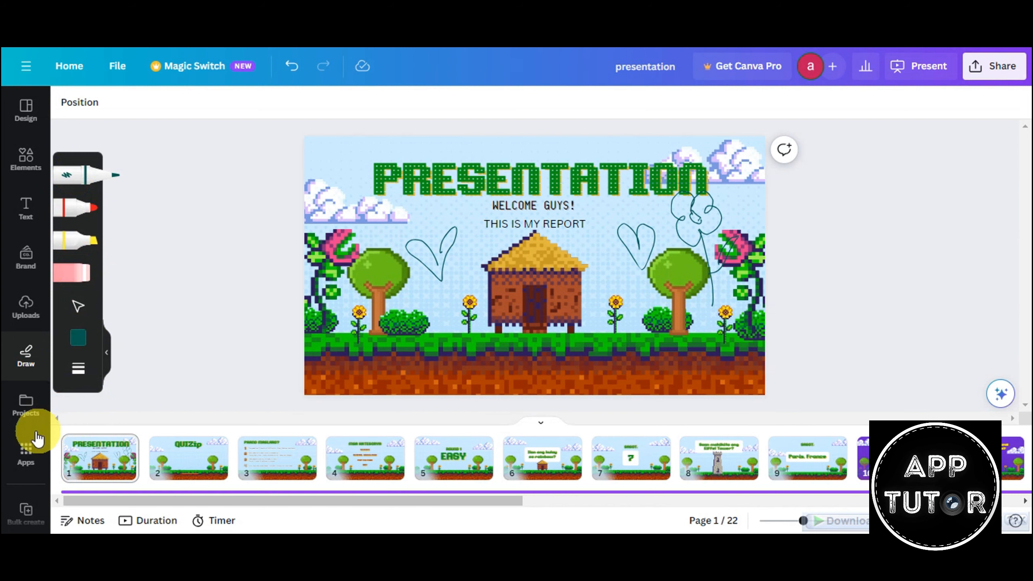
Look through the saved projects and folders and the Discover list of Canva apps, and collapse the side panel.
{"action": "left_click", "coordinate": [27, 402]}
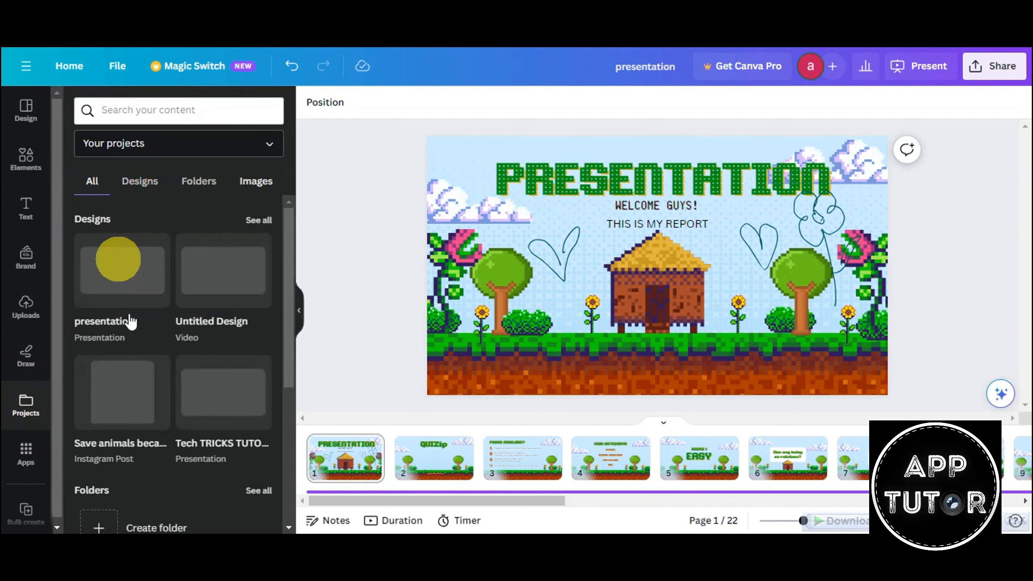
{"action": "scroll", "coordinate": [171, 309], "scroll_direction": "down", "scroll_amount": 4}
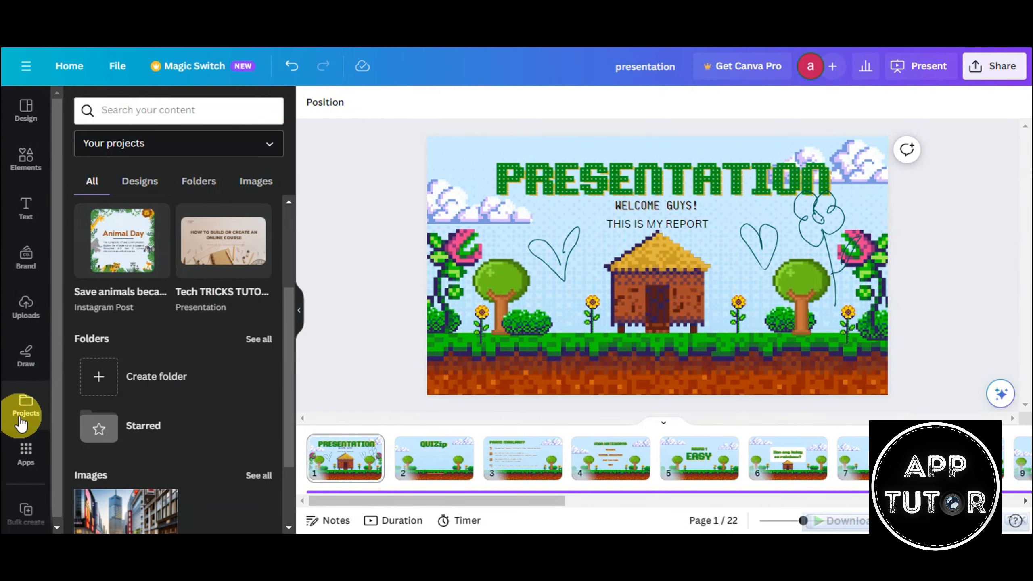
{"action": "left_click", "coordinate": [25, 452]}
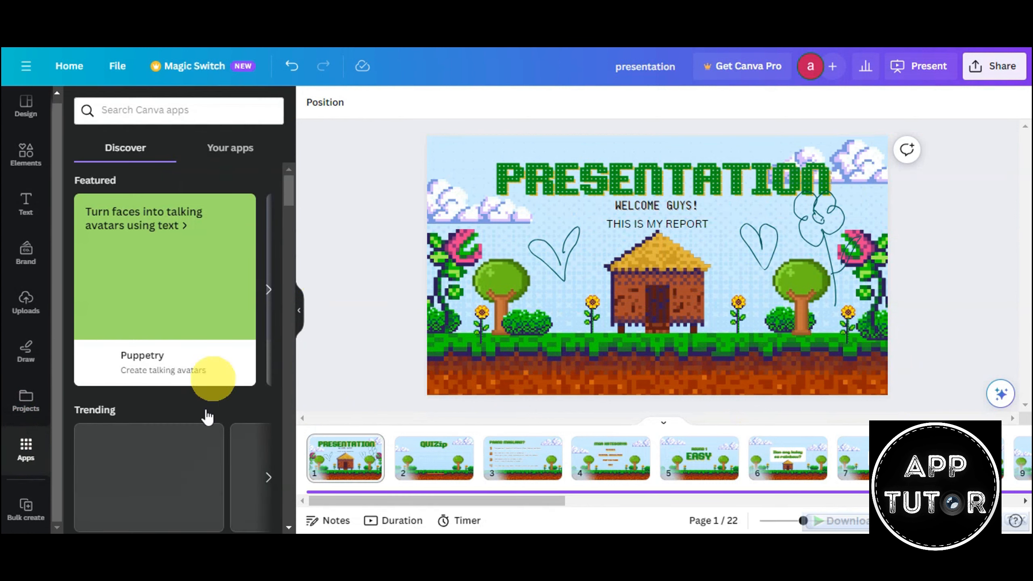
{"action": "scroll", "coordinate": [161, 411], "scroll_direction": "down", "scroll_amount": 10}
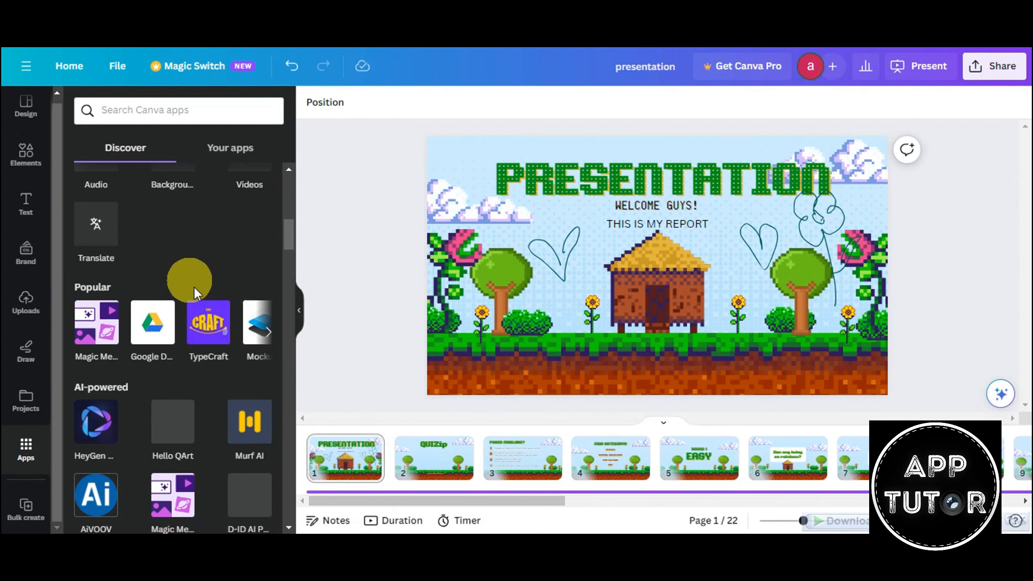
{"action": "scroll", "coordinate": [188, 346], "scroll_direction": "up", "scroll_amount": 2}
{"action": "scroll", "coordinate": [159, 249], "scroll_direction": "up", "scroll_amount": 5}
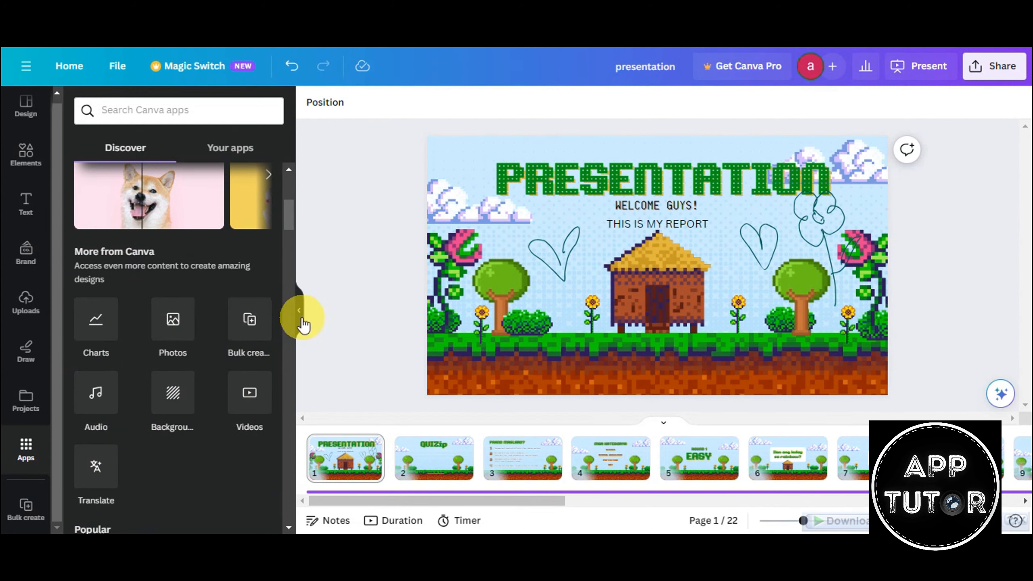
{"action": "left_click", "coordinate": [299, 311]}
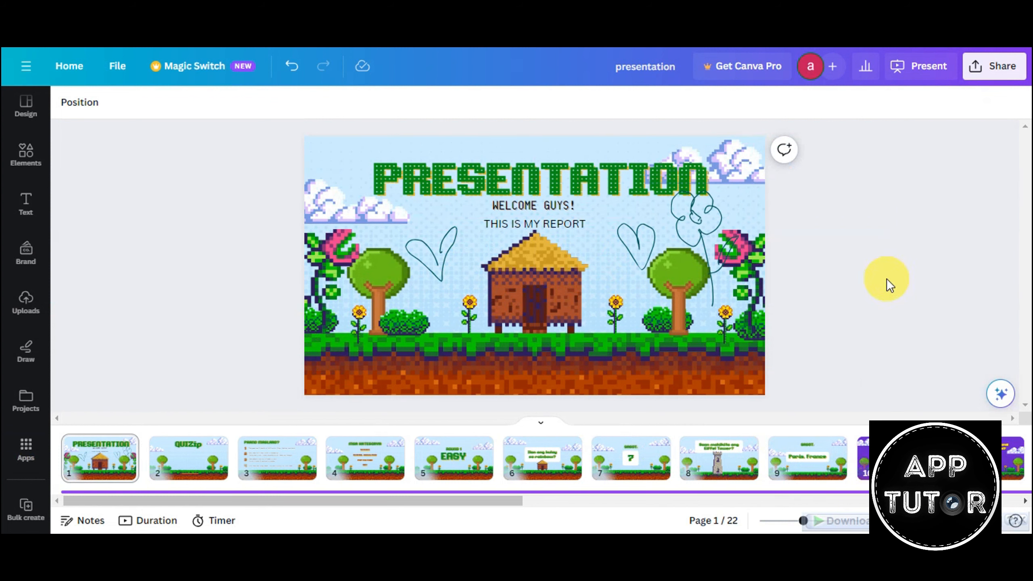
Examine the design's sharing options and the file types offered for download, from PDF Standard to GIF.
{"action": "left_click", "coordinate": [989, 65]}
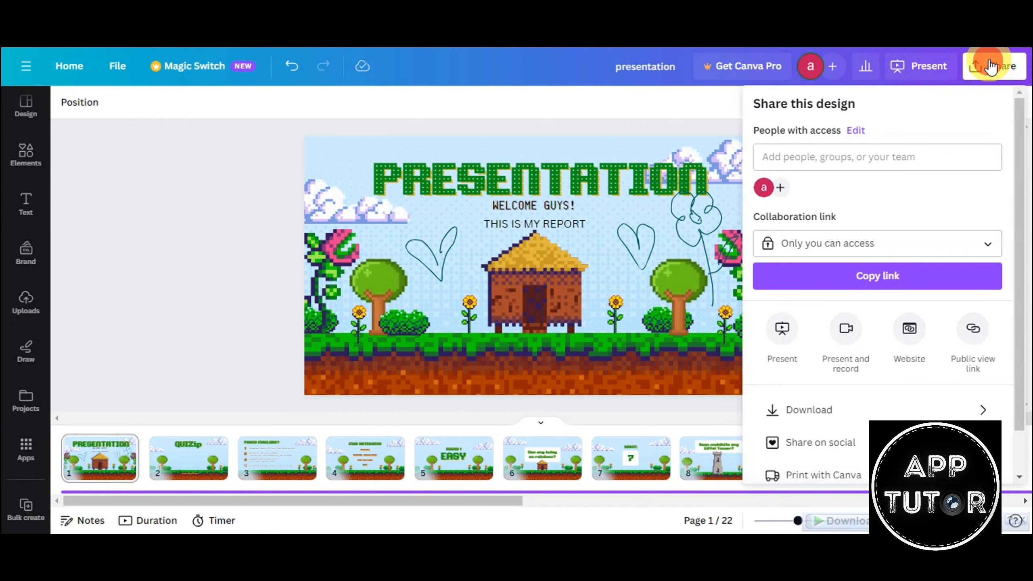
{"action": "left_click", "coordinate": [777, 410]}
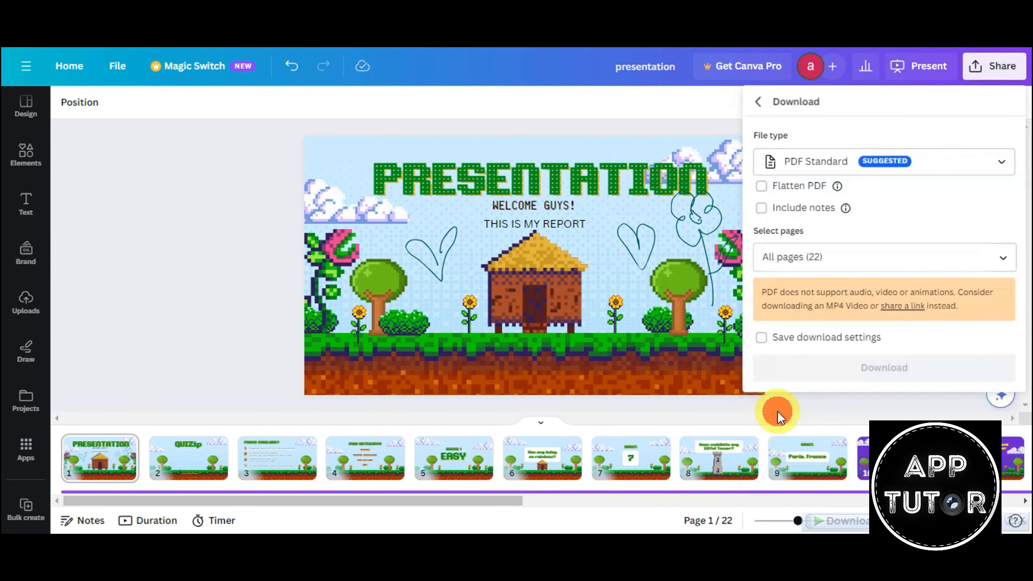
{"action": "left_click", "coordinate": [963, 163]}
{"action": "scroll", "coordinate": [838, 276], "scroll_direction": "down", "scroll_amount": 2}
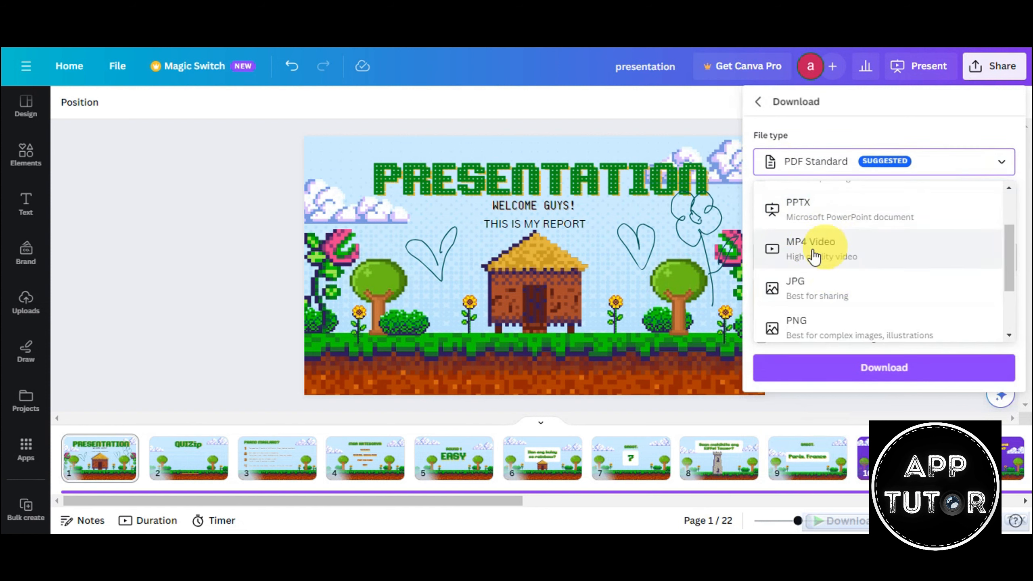
{"action": "scroll", "coordinate": [879, 261], "scroll_direction": "down", "scroll_amount": 2}
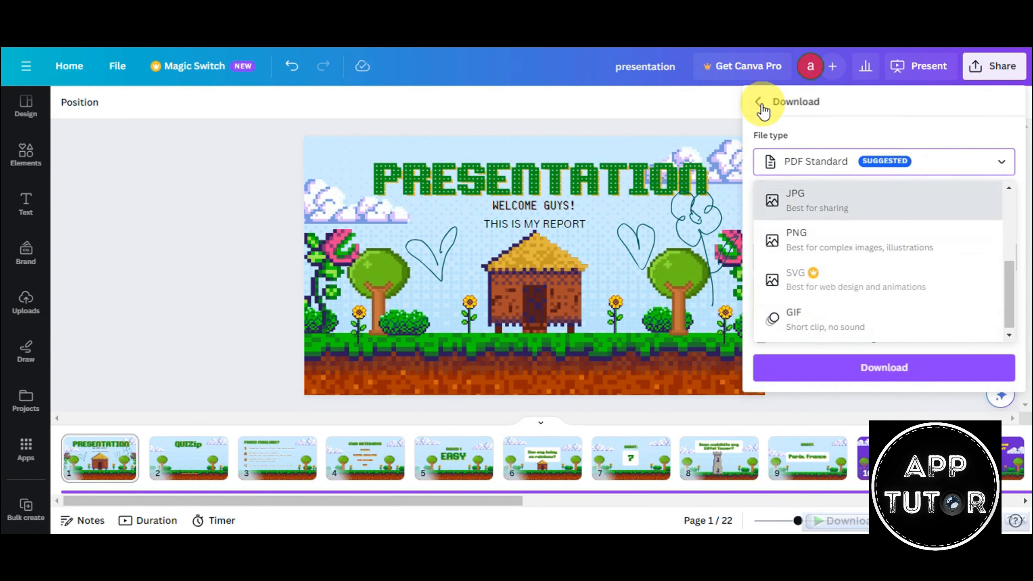
{"action": "scroll", "coordinate": [839, 284], "scroll_direction": "up", "scroll_amount": 1}
{"action": "scroll", "coordinate": [838, 277], "scroll_direction": "up", "scroll_amount": 3}
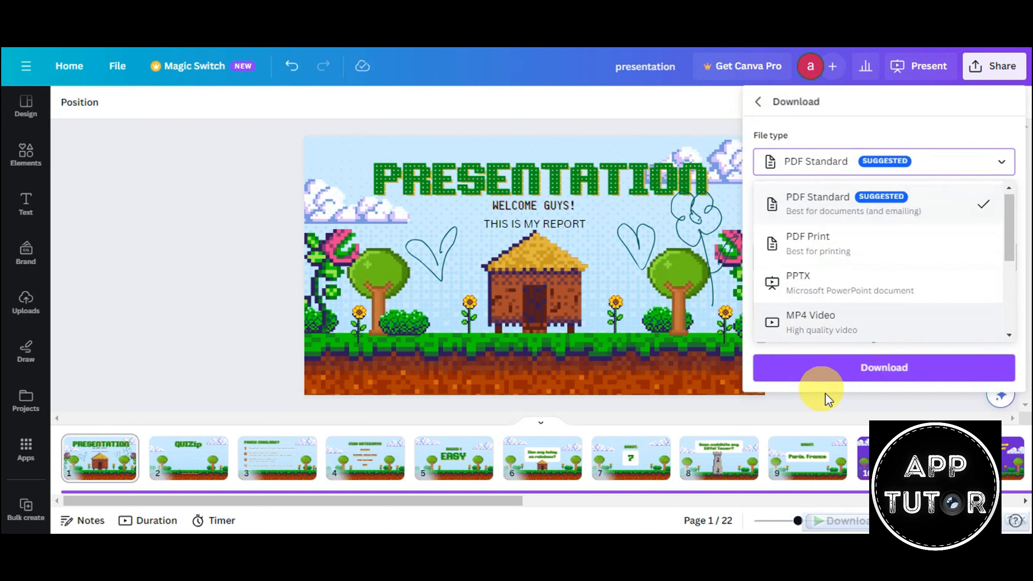
{"action": "left_click", "coordinate": [771, 136]}
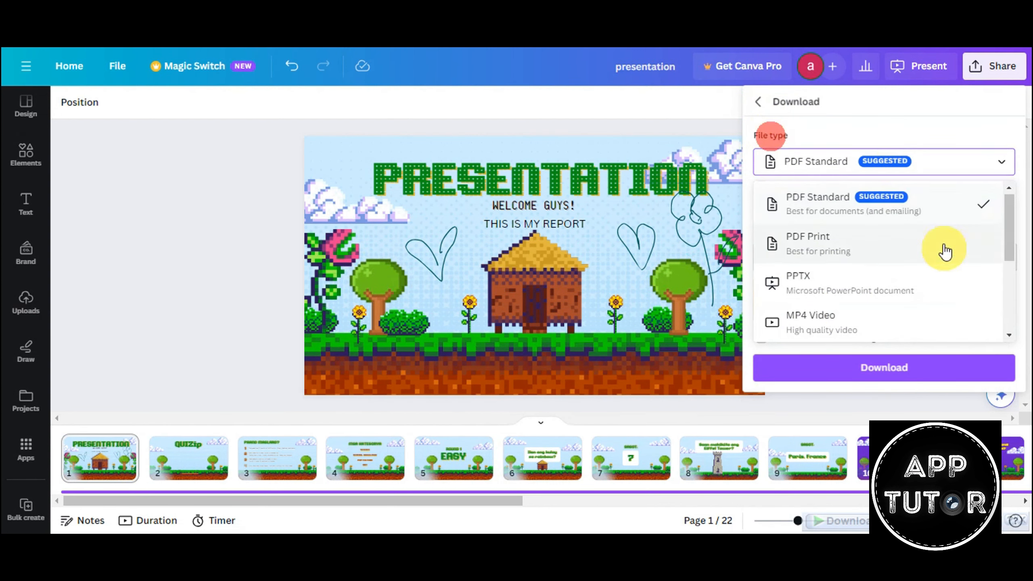
{"action": "left_click", "coordinate": [760, 101]}
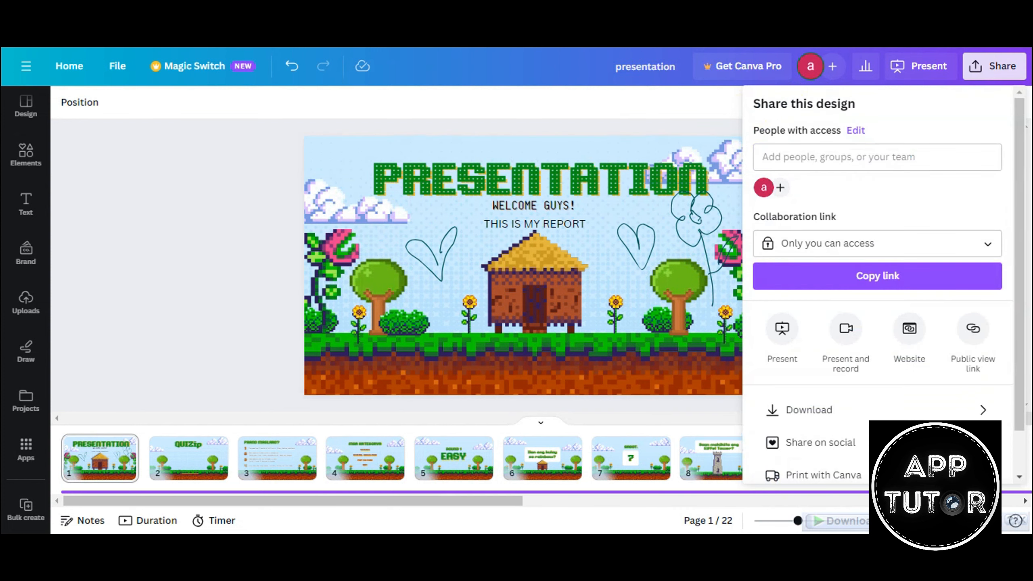
{"action": "left_click", "coordinate": [200, 235]}
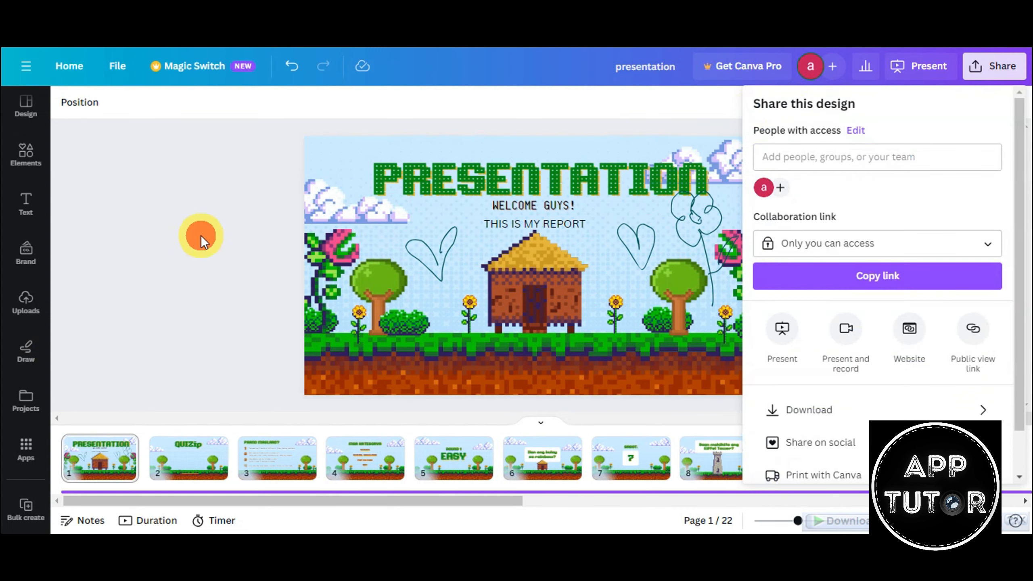